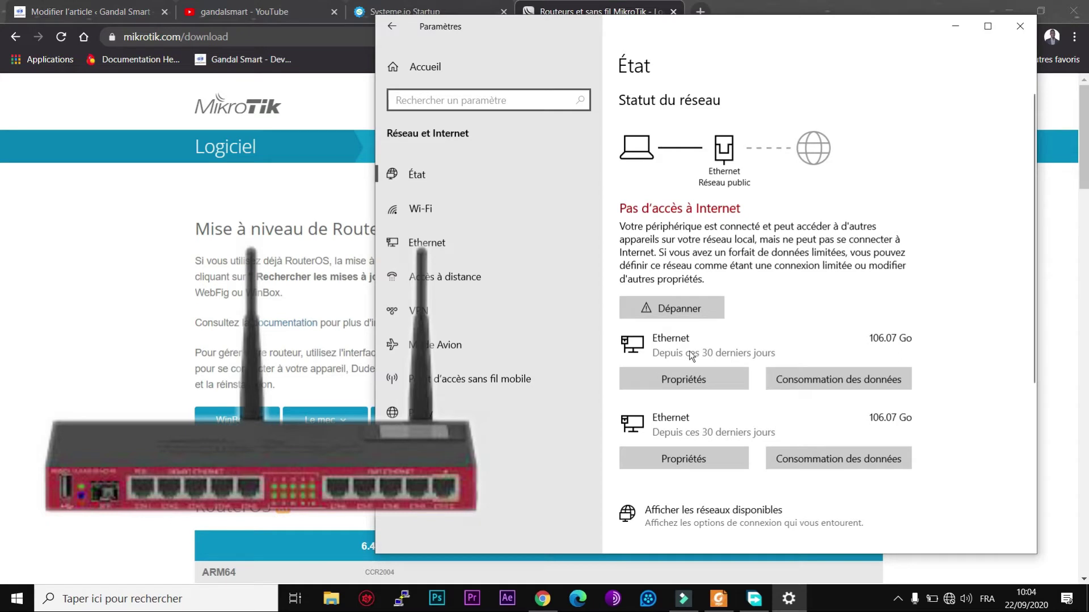
- Check the Ethernet connection's IPv4 address and DNS settings through the Network and Sharing Center, and close the network windows
left_click(454, 238)
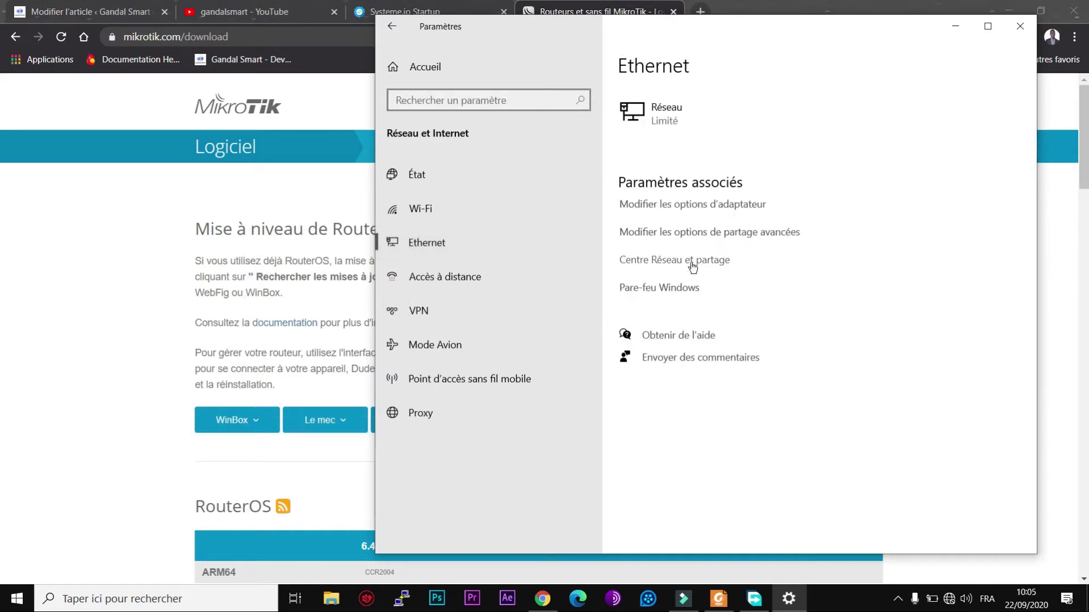
left_click(687, 260)
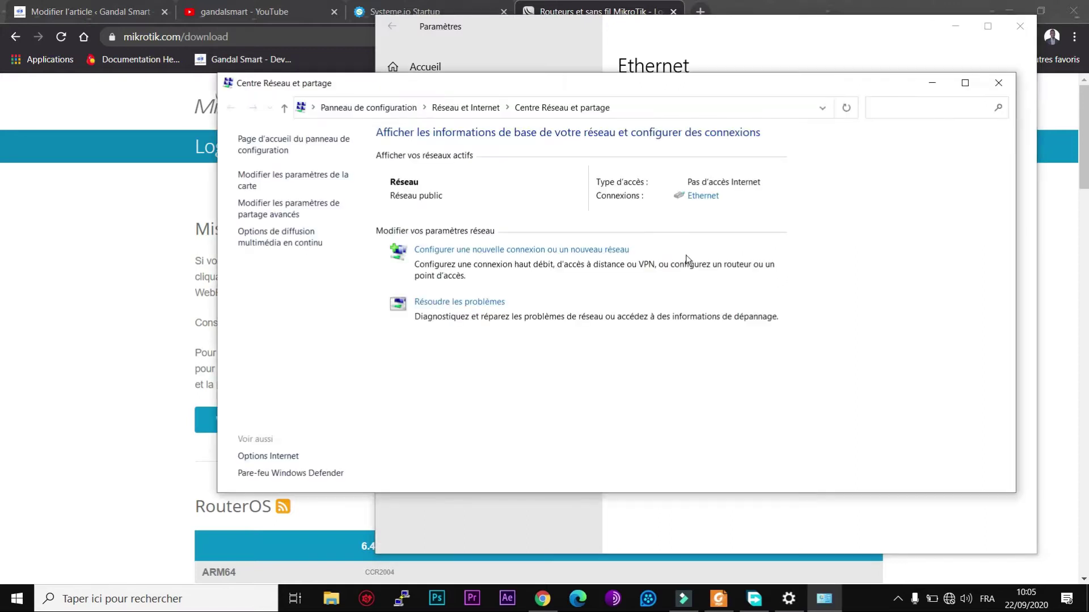
left_click(701, 196)
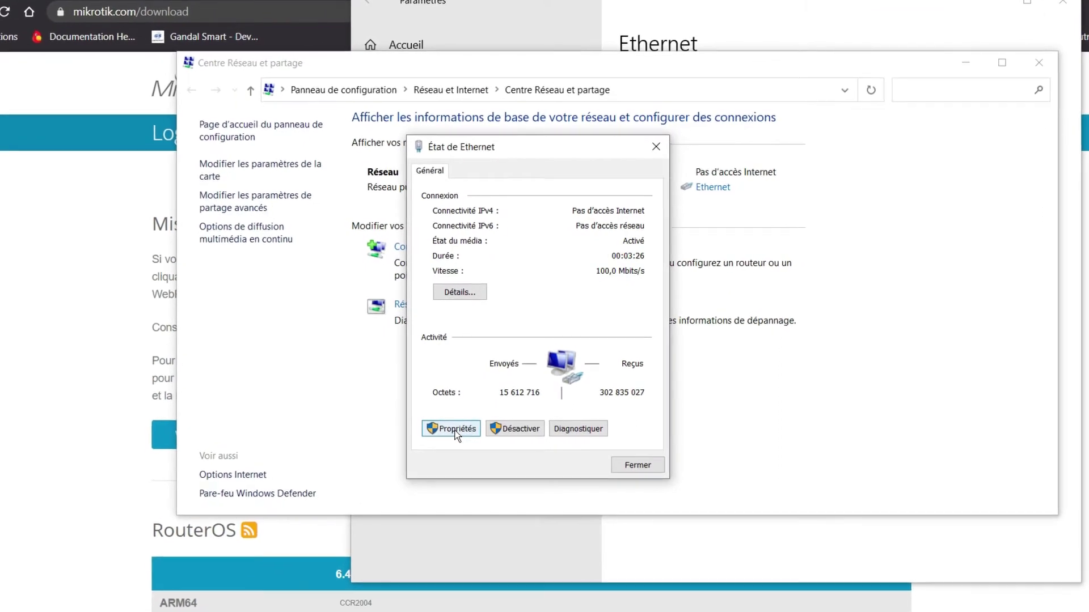
left_click(454, 431)
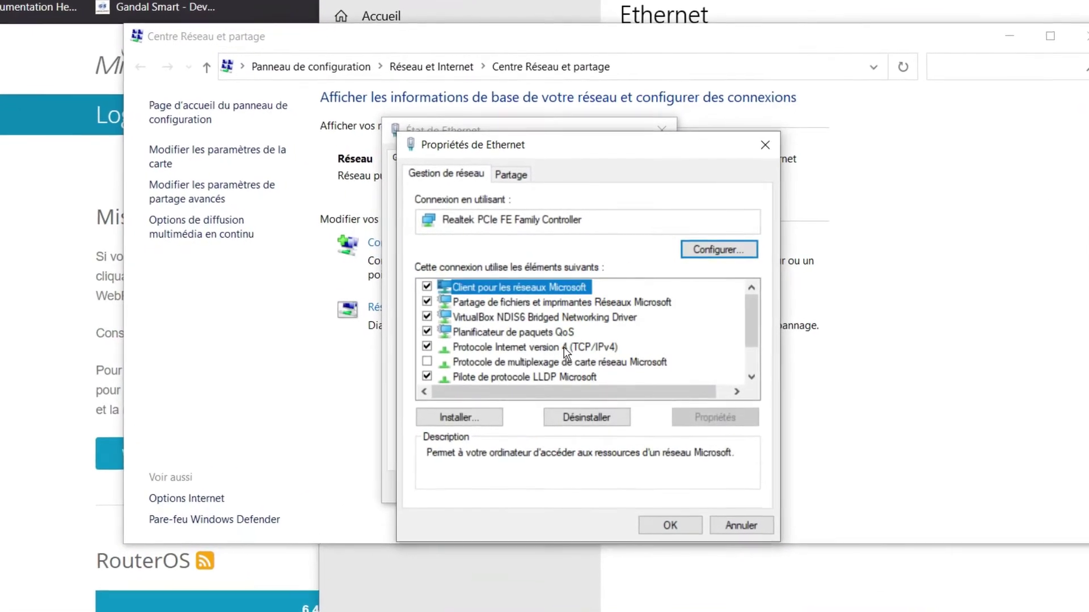
double_click(564, 348)
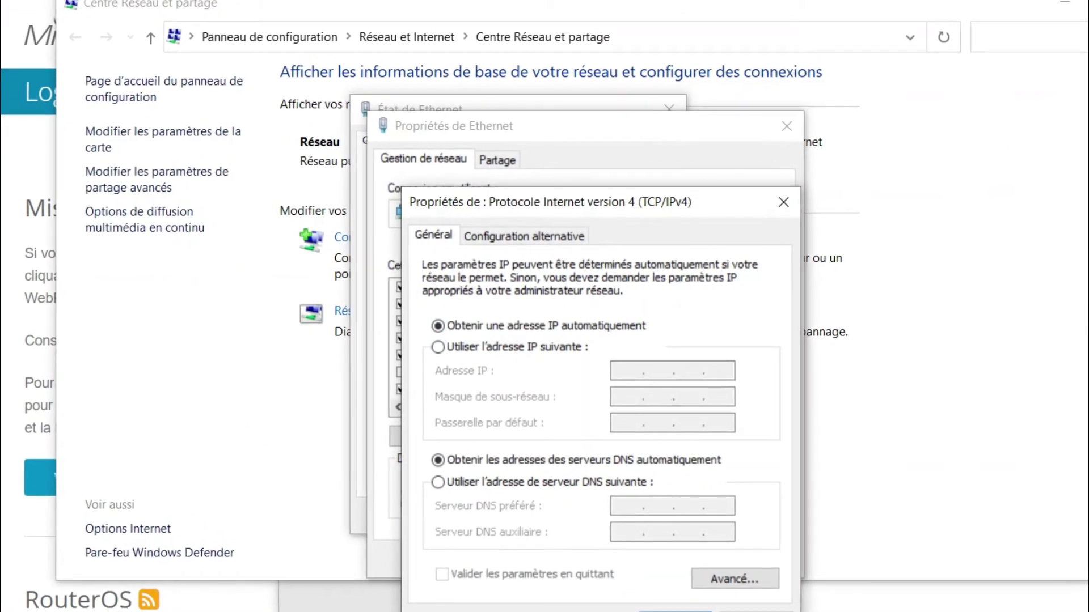
key("Return")
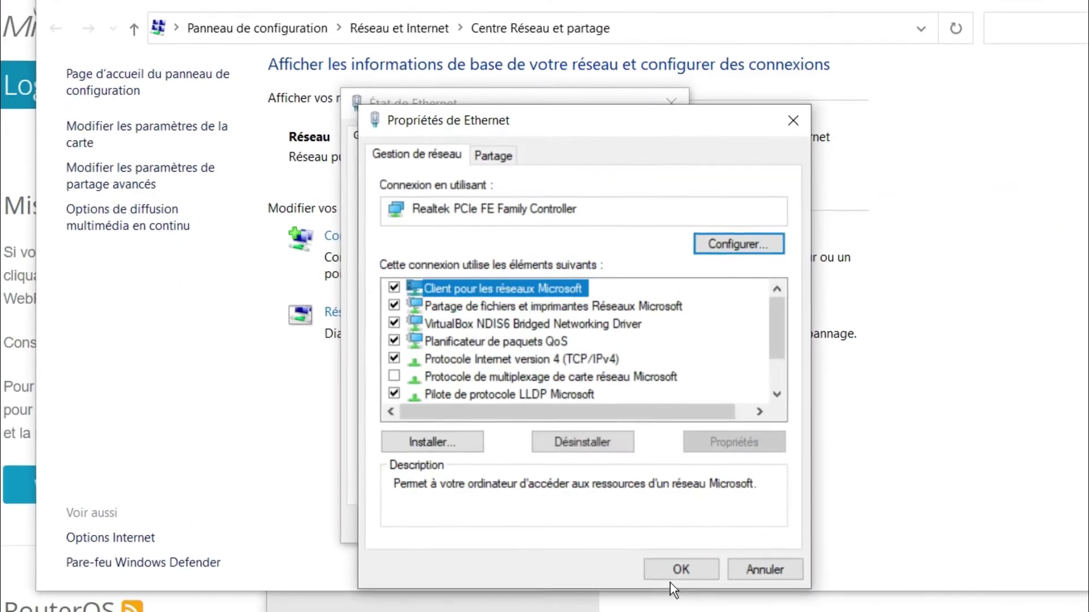
left_click(681, 576)
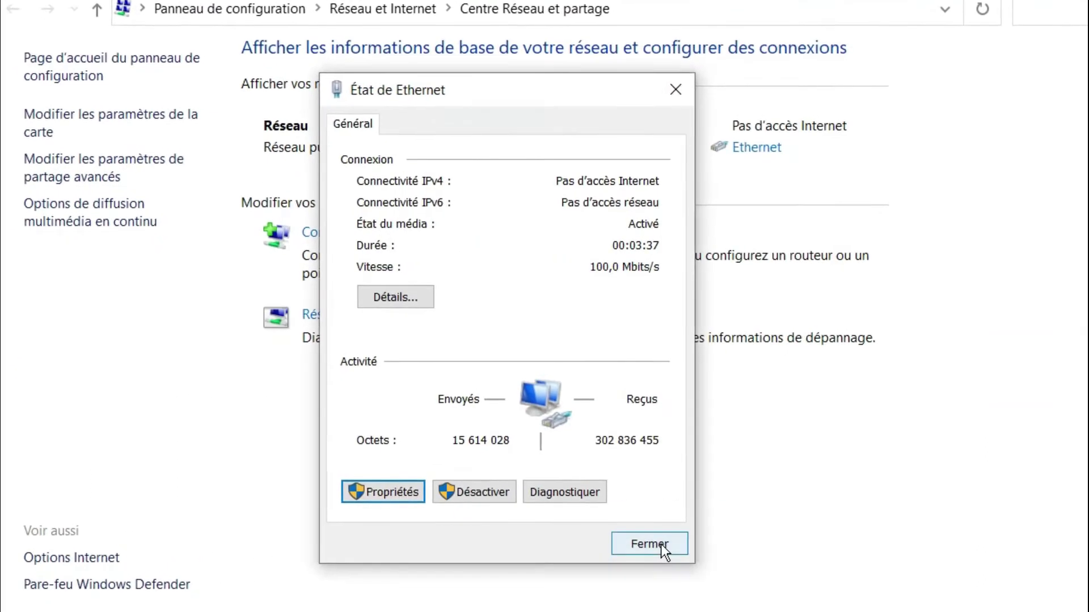
left_click(649, 539)
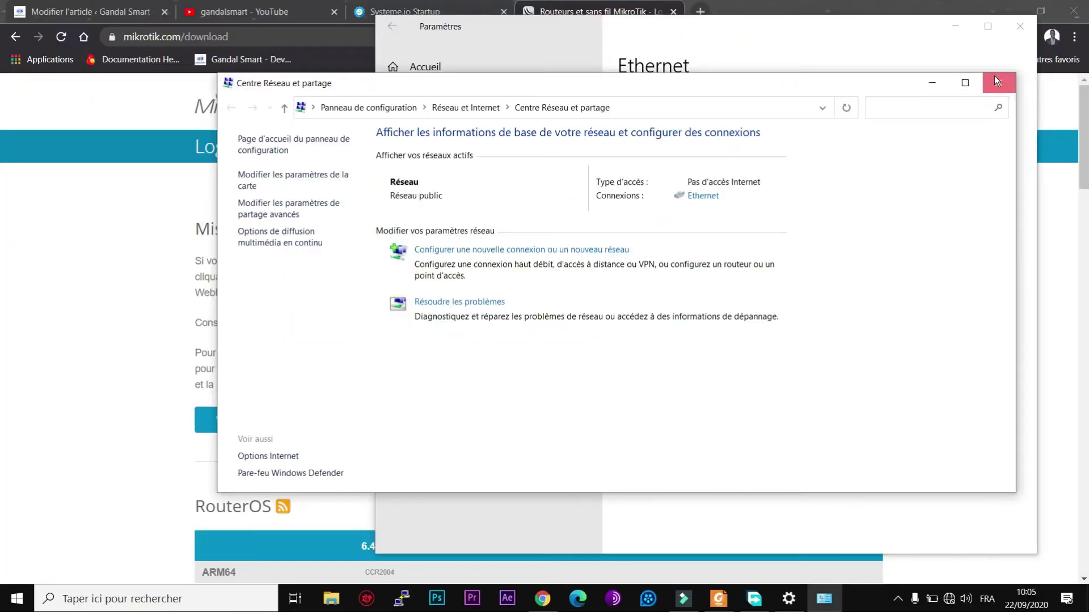
left_click(995, 76)
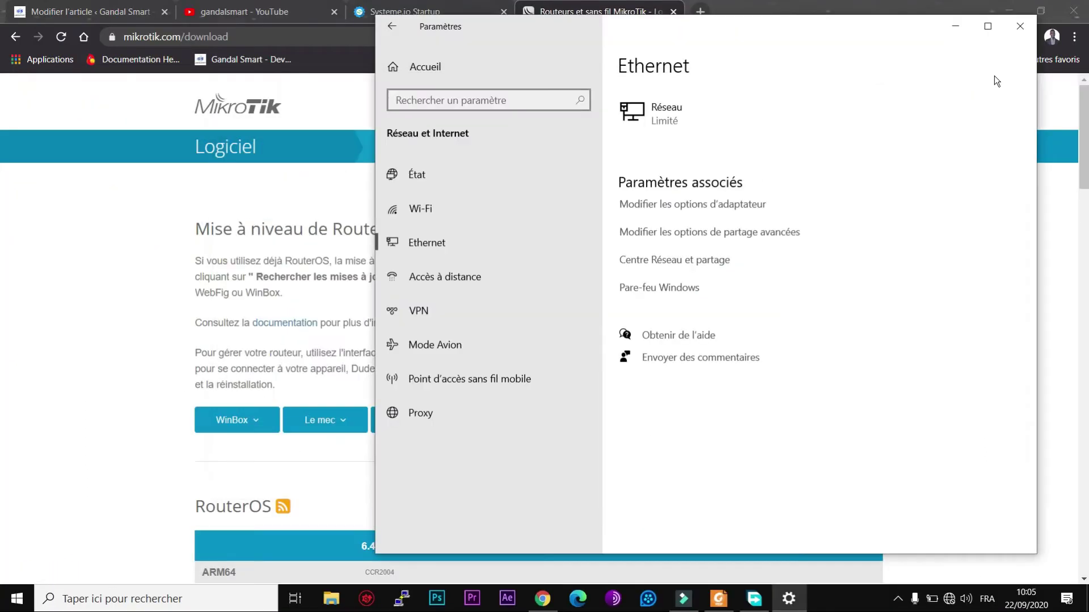
left_click(1021, 28)
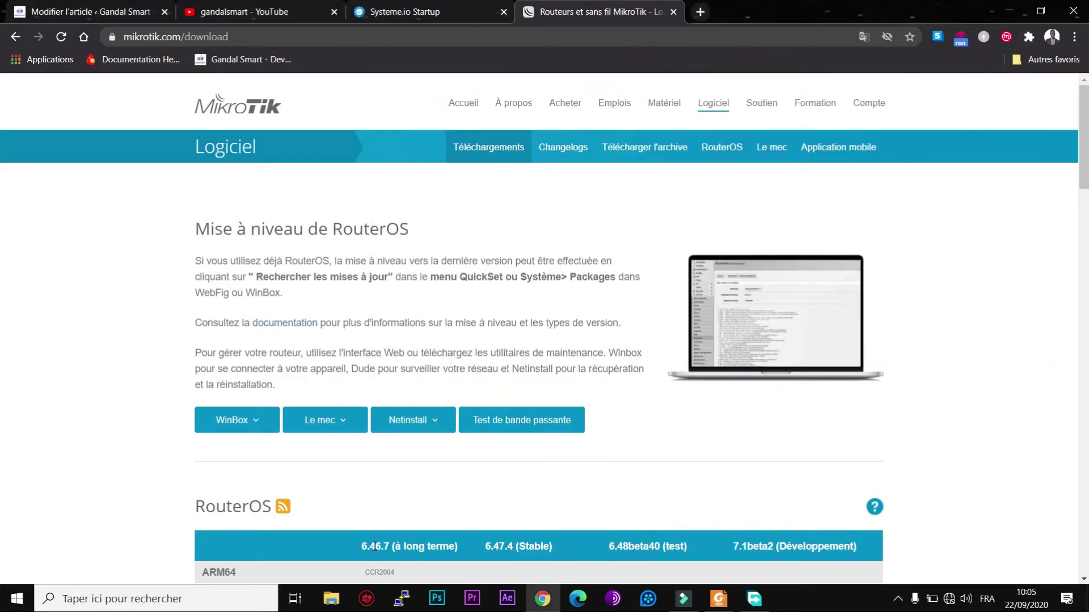
- Run winbox64.exe from the Downloads folder and allow it through the Windows Defender firewall
left_click(334, 599)
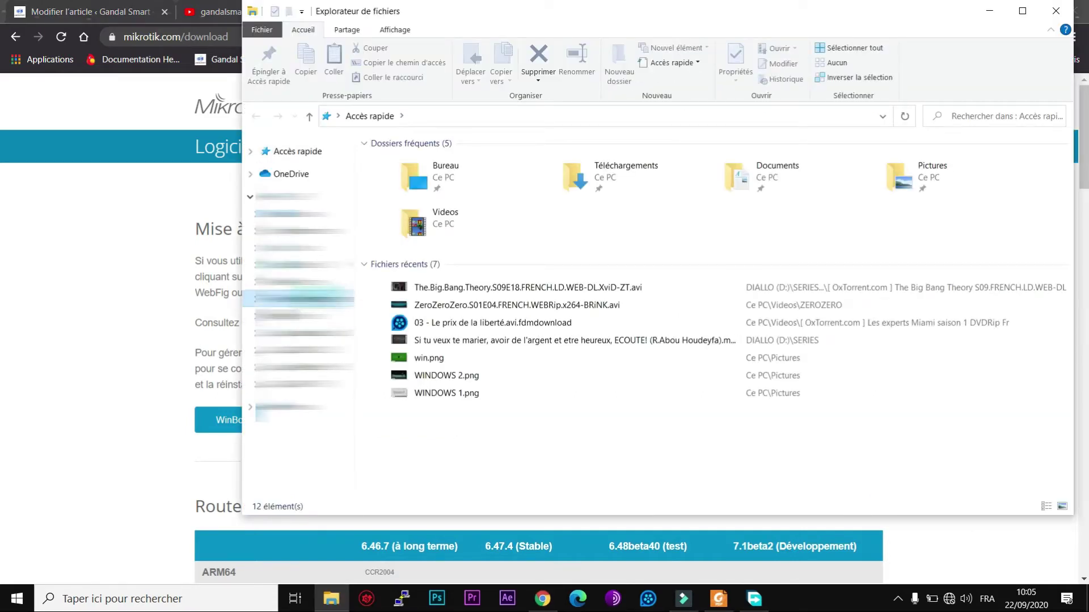
double_click(575, 175)
double_click(419, 197)
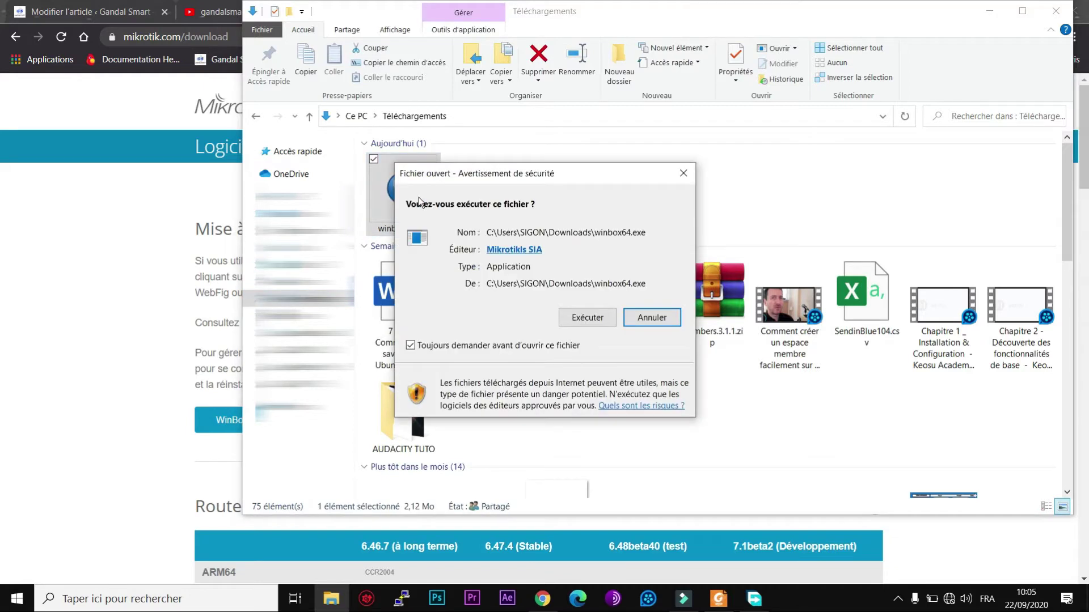
key("alt+e")
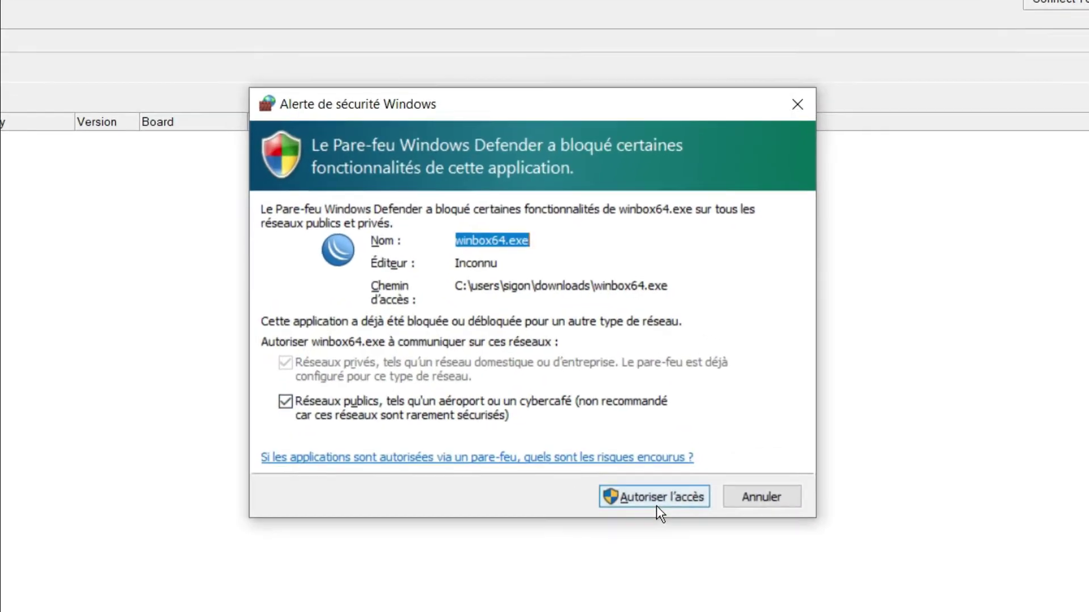
left_click(656, 502)
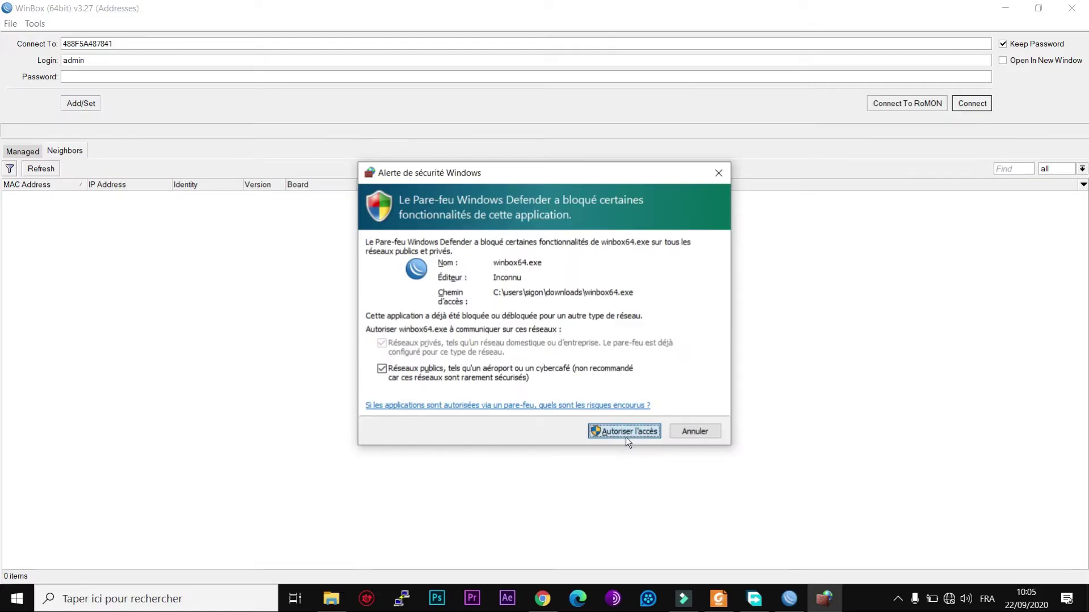
left_click(623, 429)
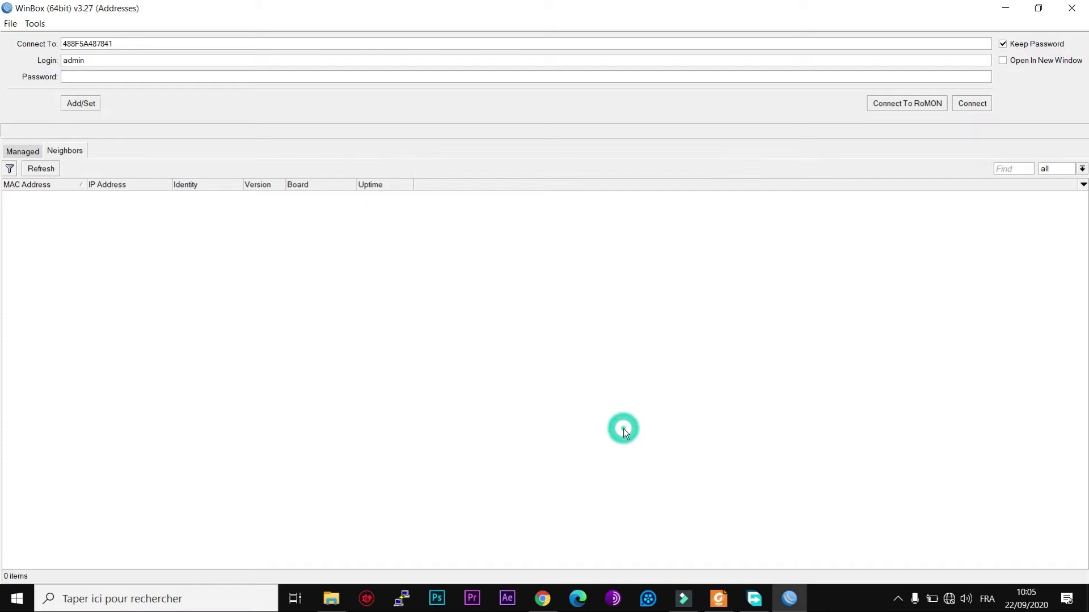
- Refresh the neighbor list and connect to the MikroTik router at 192.168.88.1 by its MAC address as admin
left_click(46, 169)
left_click(46, 169)
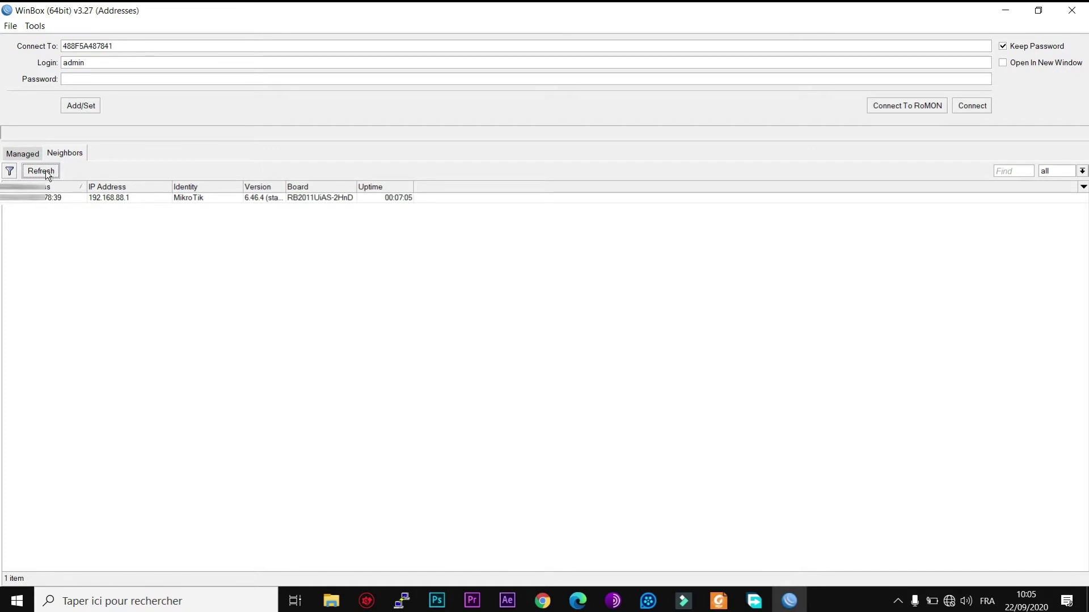
double_click(584, 10)
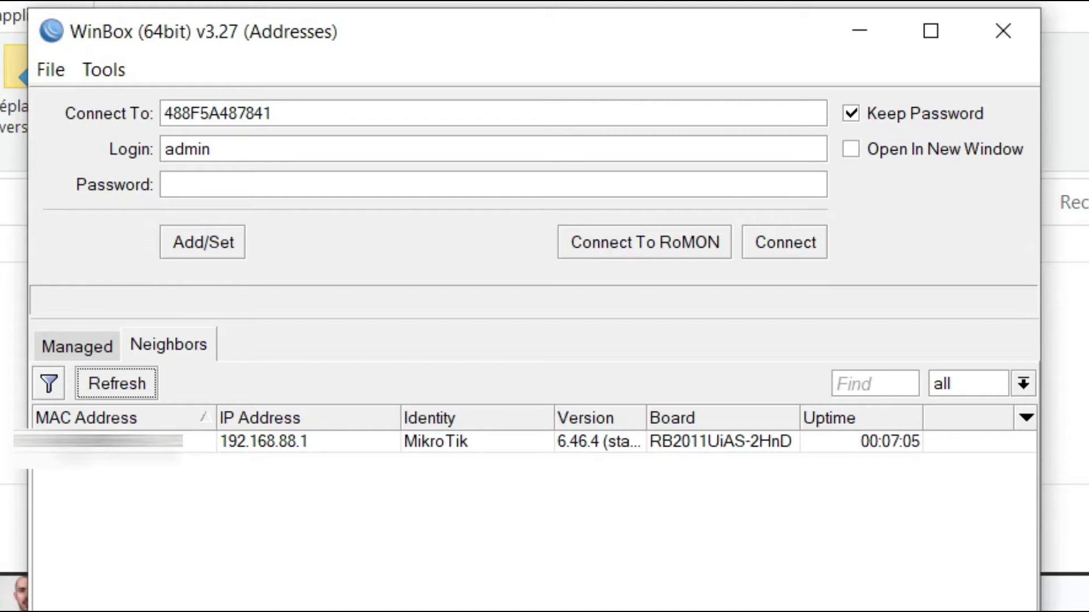
left_click(261, 292)
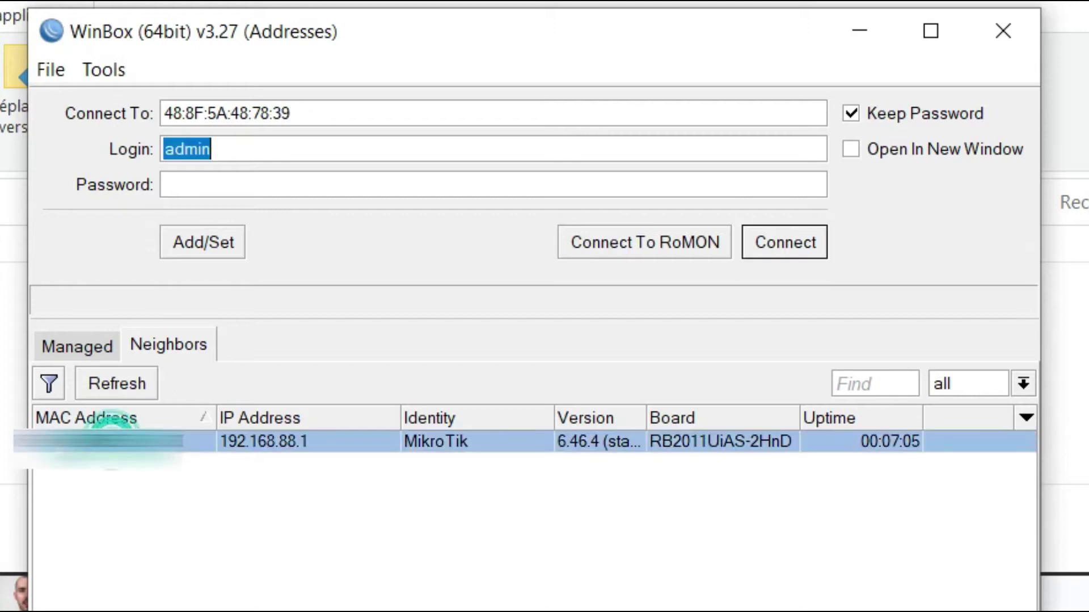
key("Return")
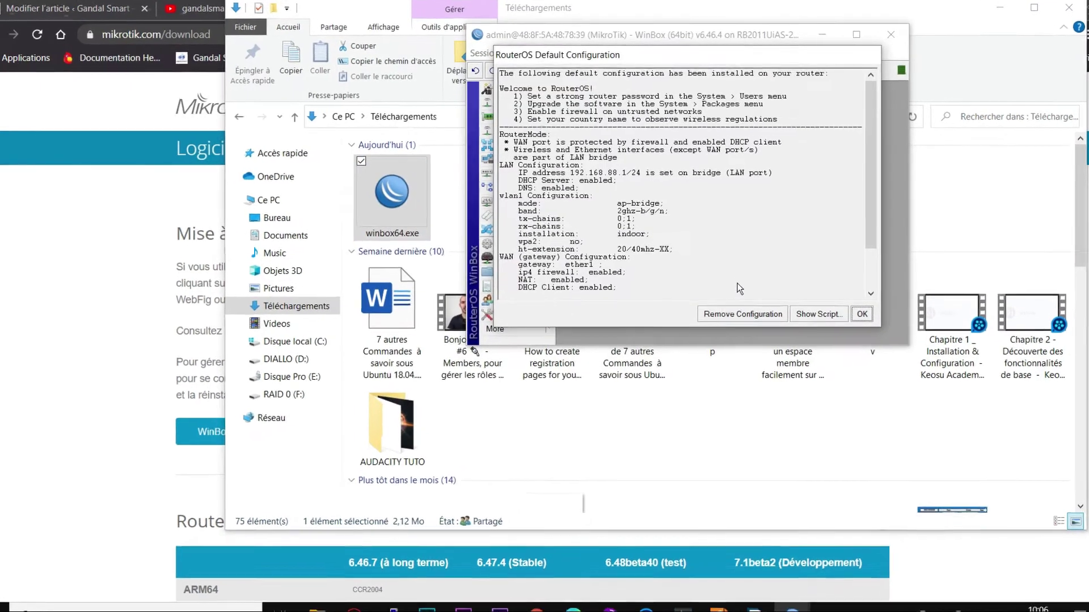
- Remove the router's default configuration and reconnect to it as admin
left_click(731, 325)
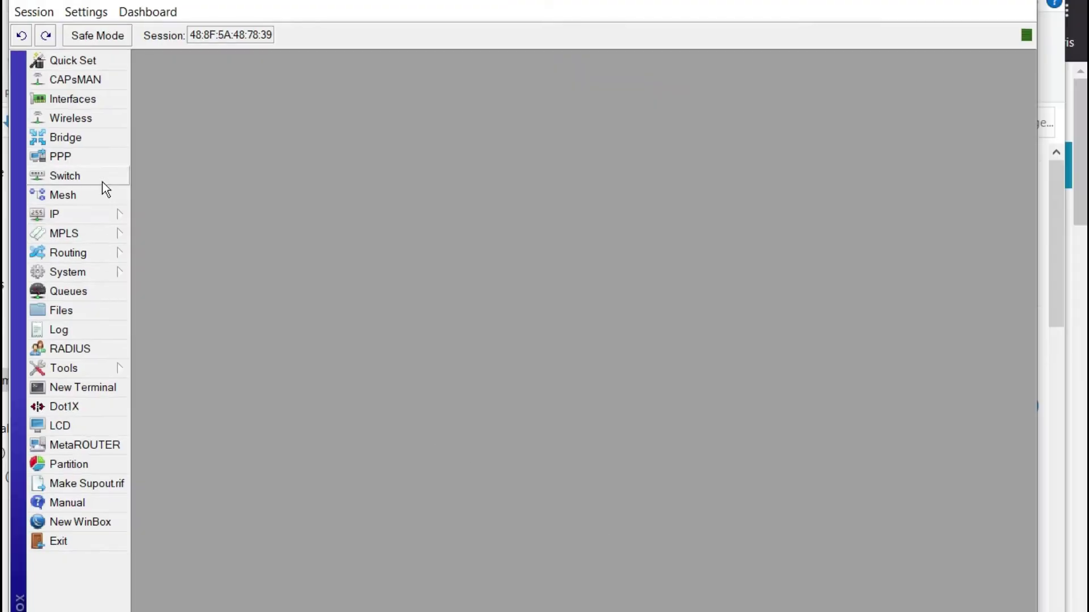
left_click(99, 274)
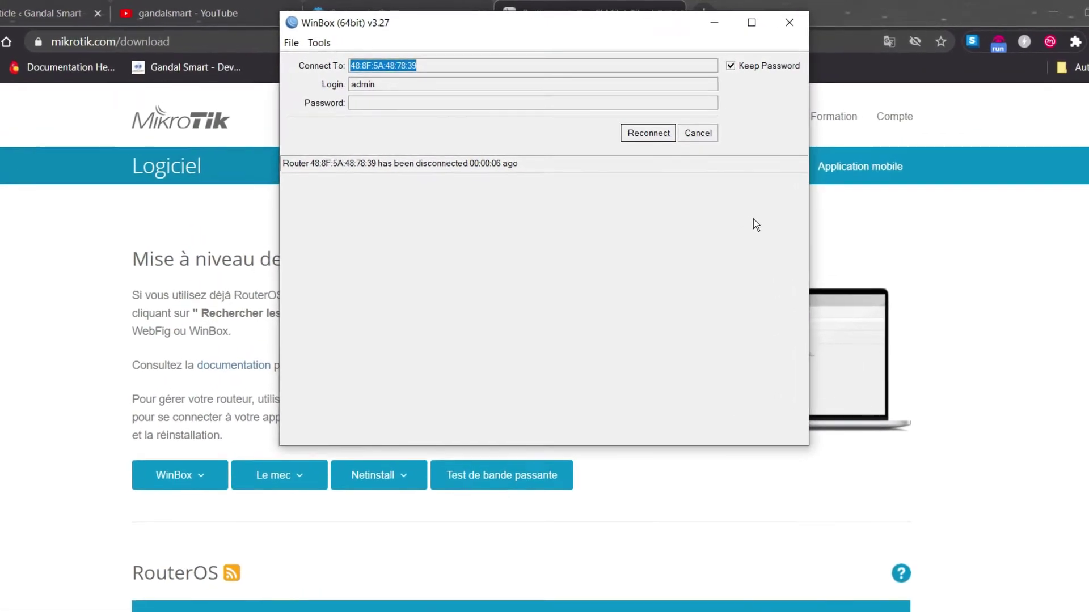
left_click(642, 145)
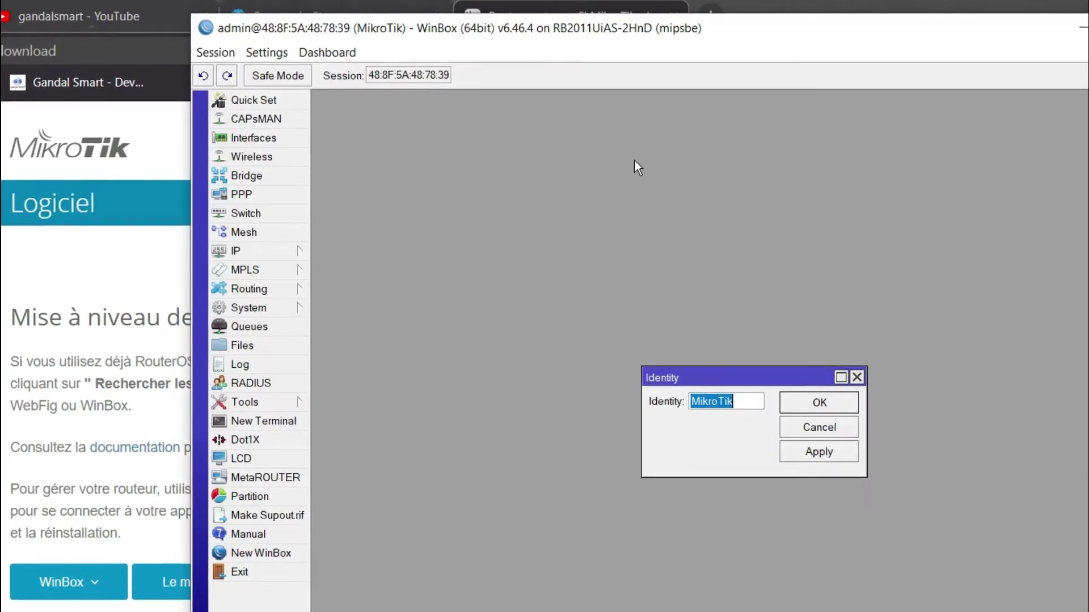
- Set the router's system identity to WEB-Fontaine BCRG, and reopen the identity setting to check and reapply it
type("WEB-Fontaine BCRG")
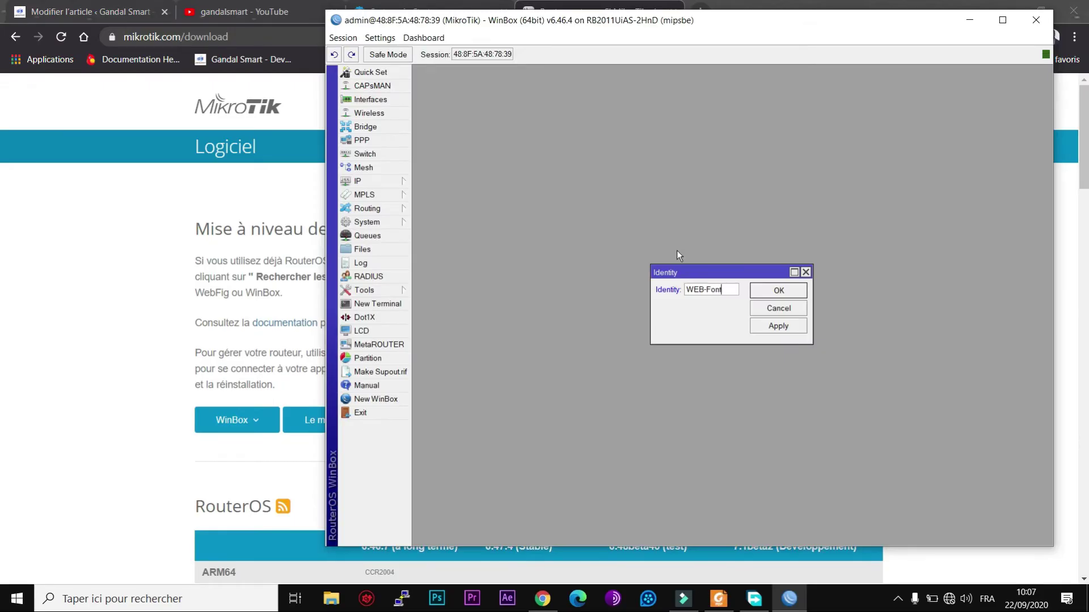
left_click(779, 291)
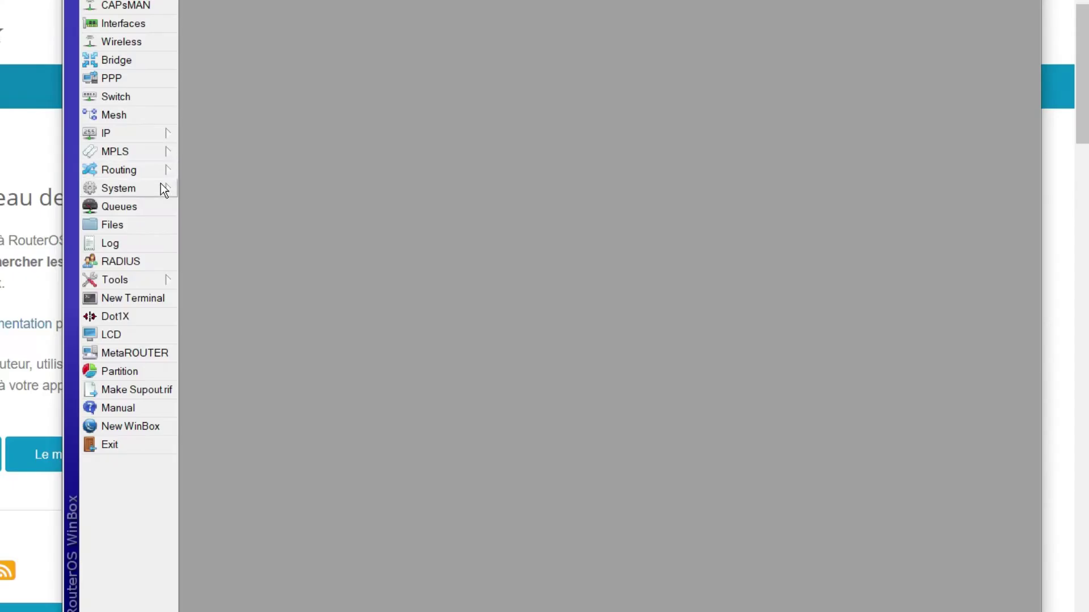
left_click(396, 221)
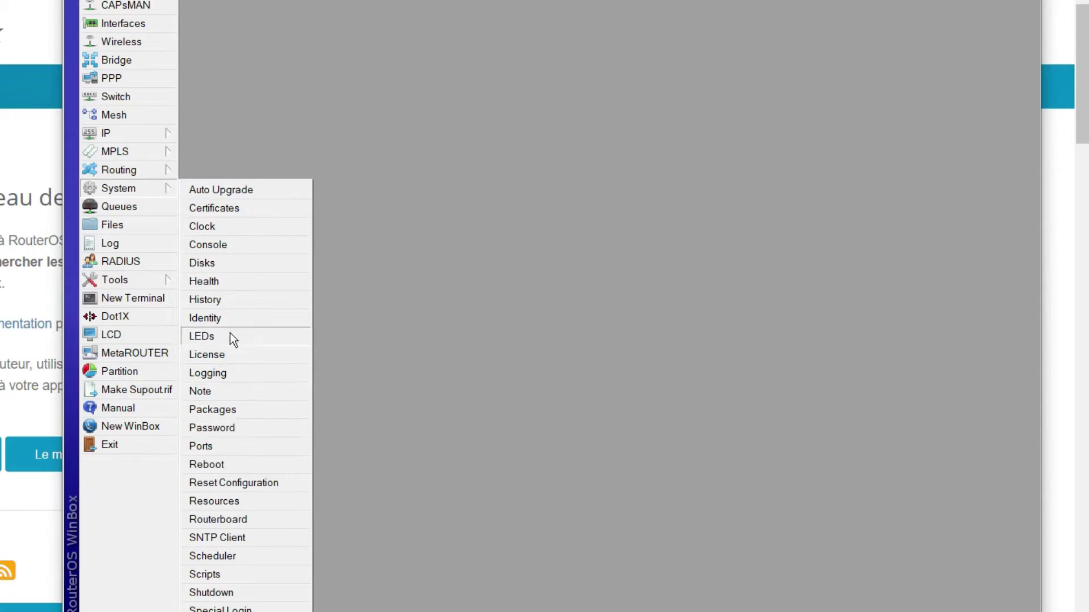
left_click(227, 317)
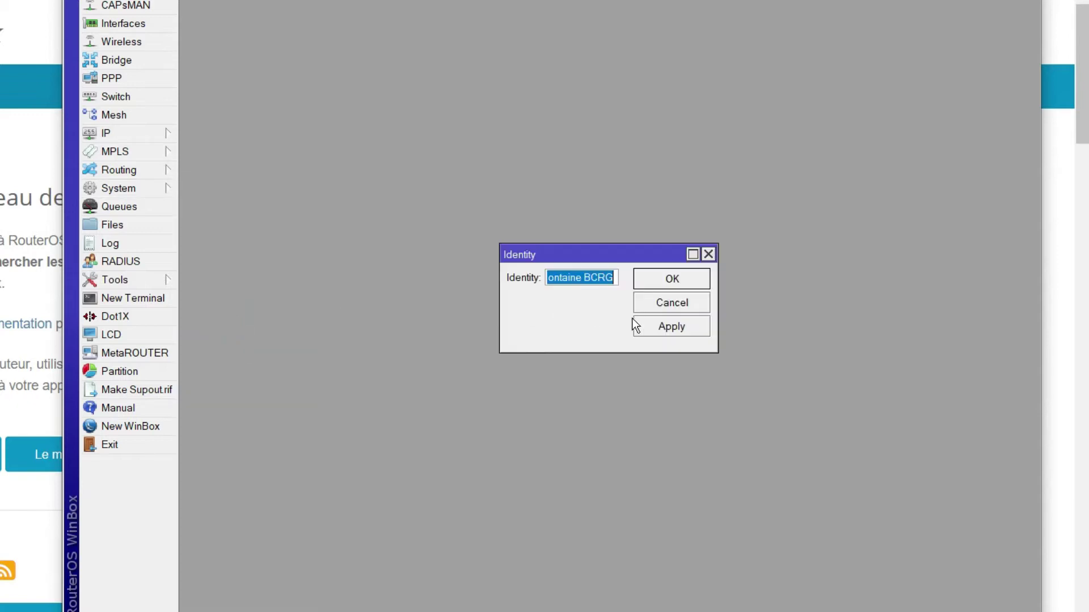
left_click(653, 328)
left_click(654, 284)
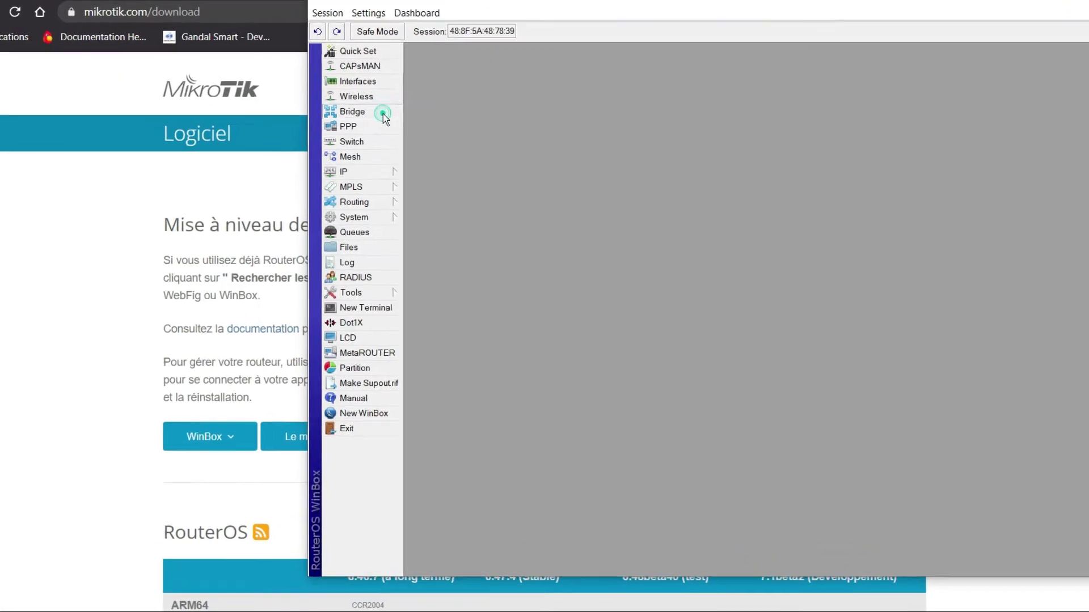
- Create a new bridge interface with the default name and settings
left_click(386, 127)
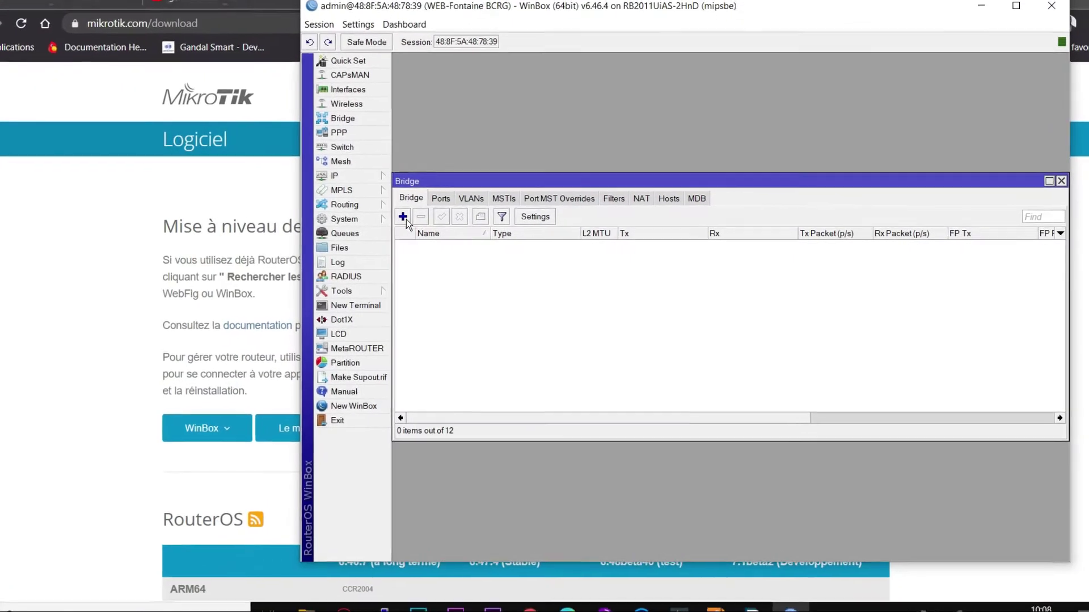
left_click(420, 219)
left_click_drag(743, 142, 752, 94)
left_click_drag(748, 44, 762, 22)
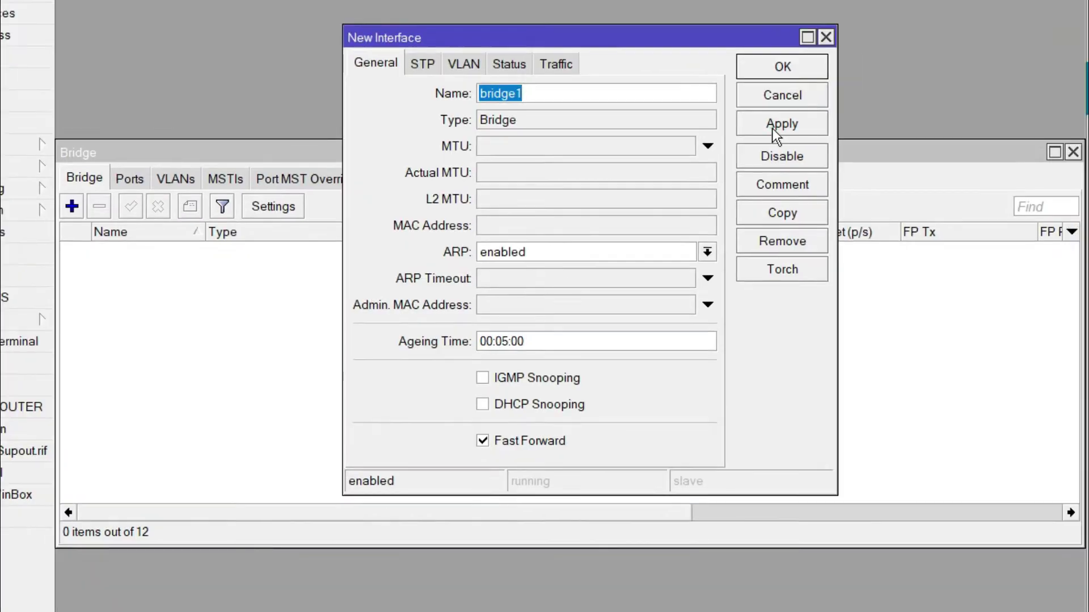
left_click(794, 159)
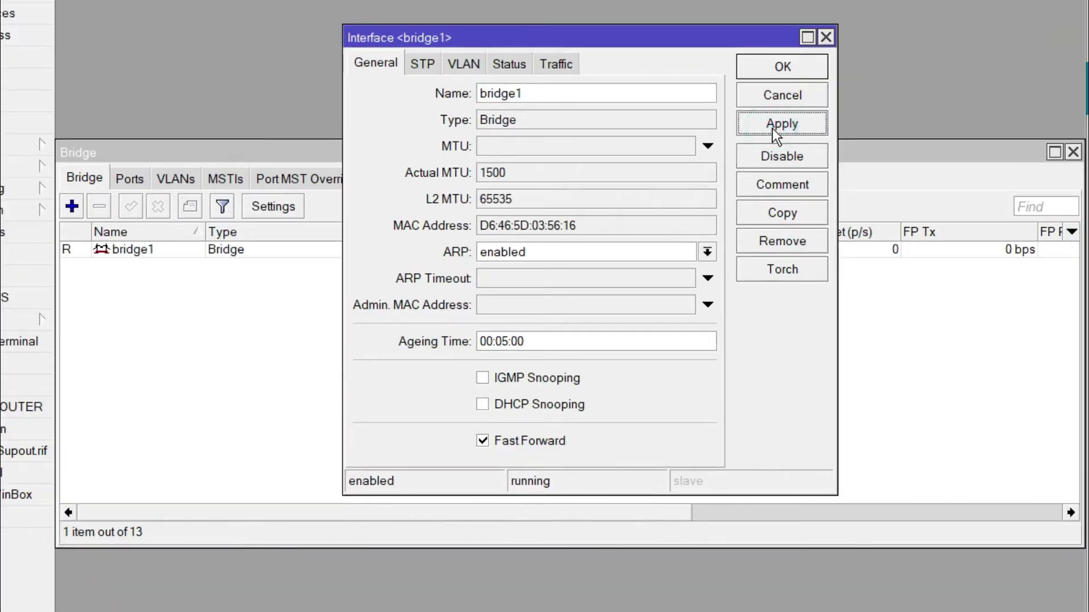
left_click(778, 69)
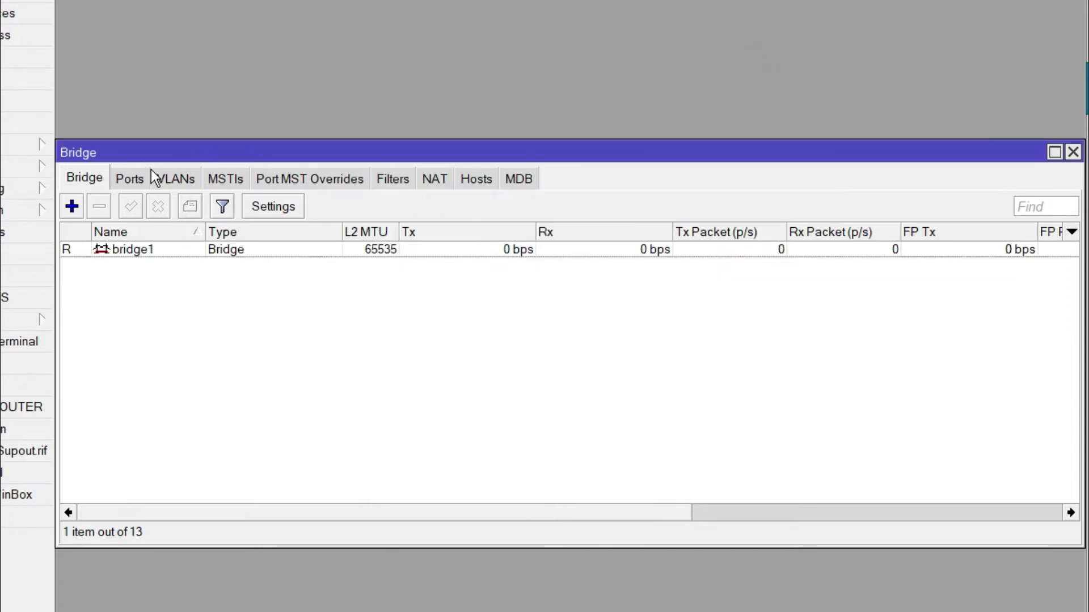
- Add the wlan1 interface as a port of bridge1
left_click(129, 179)
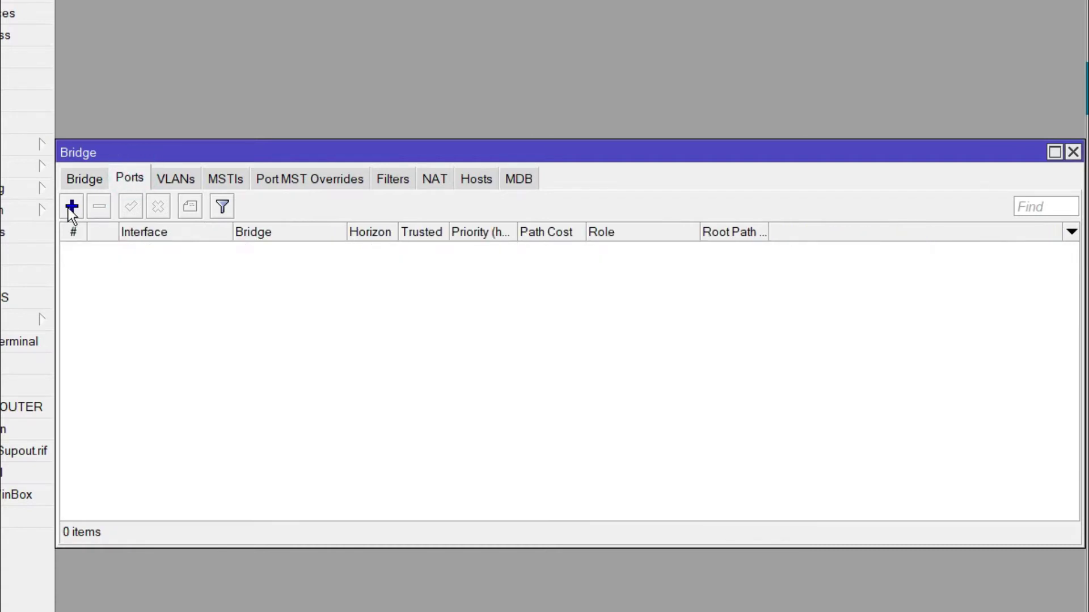
left_click(69, 207)
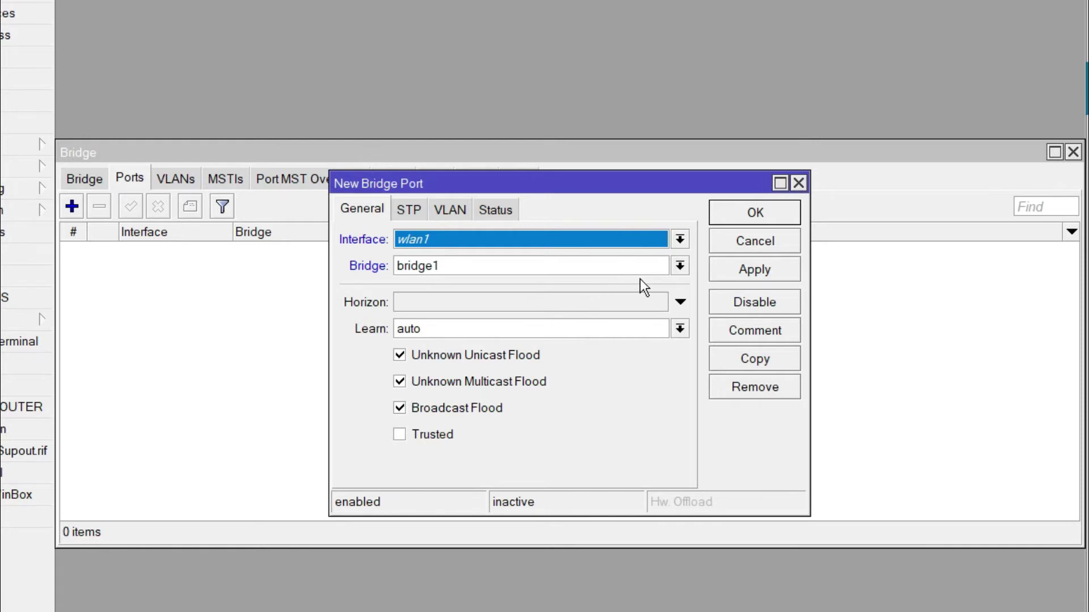
left_click(680, 240)
left_click(679, 239)
left_click(756, 269)
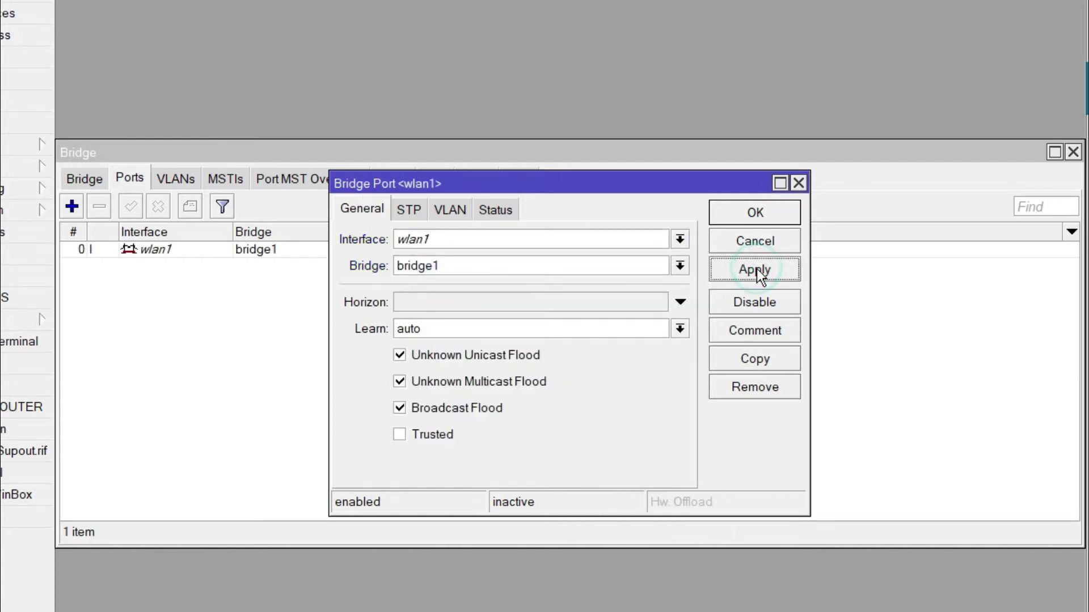
left_click(743, 215)
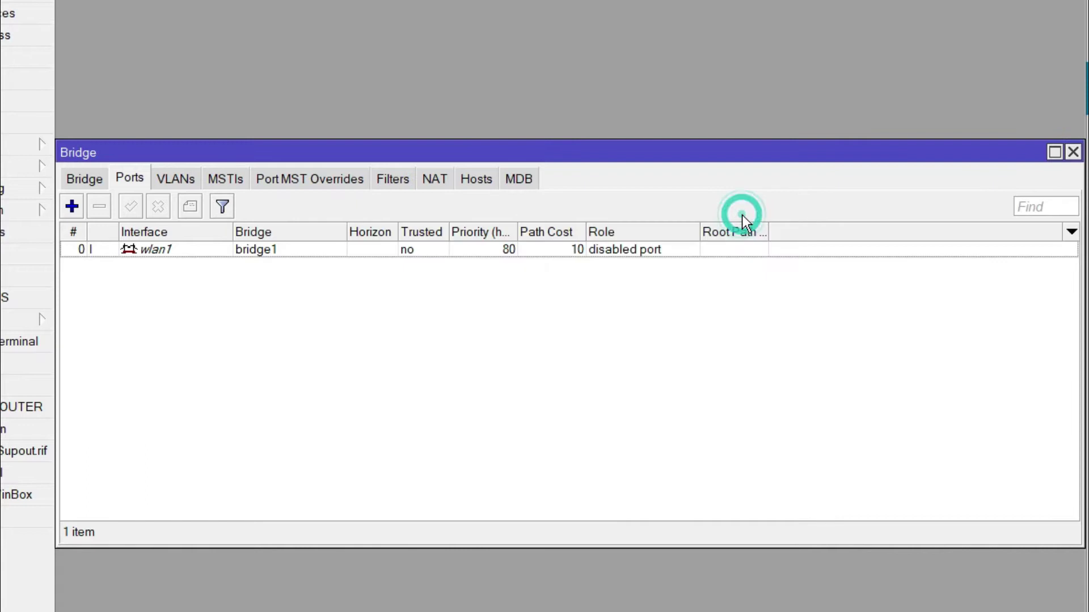
- Add the ether1 interface as a port of bridge1, keeping the default port settings
left_click(71, 205)
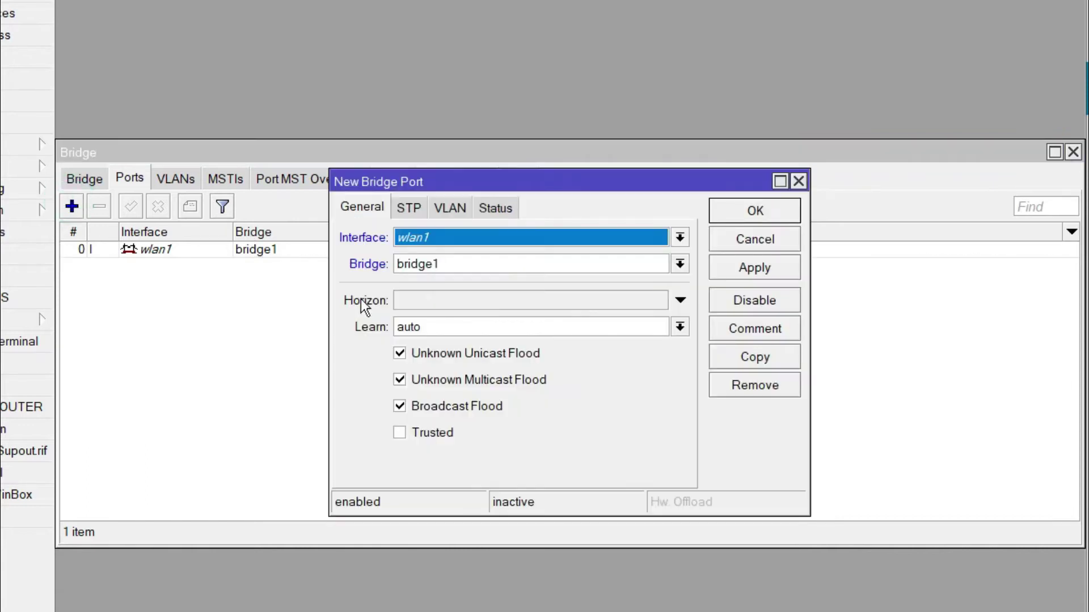
left_click(681, 237)
left_click(600, 284)
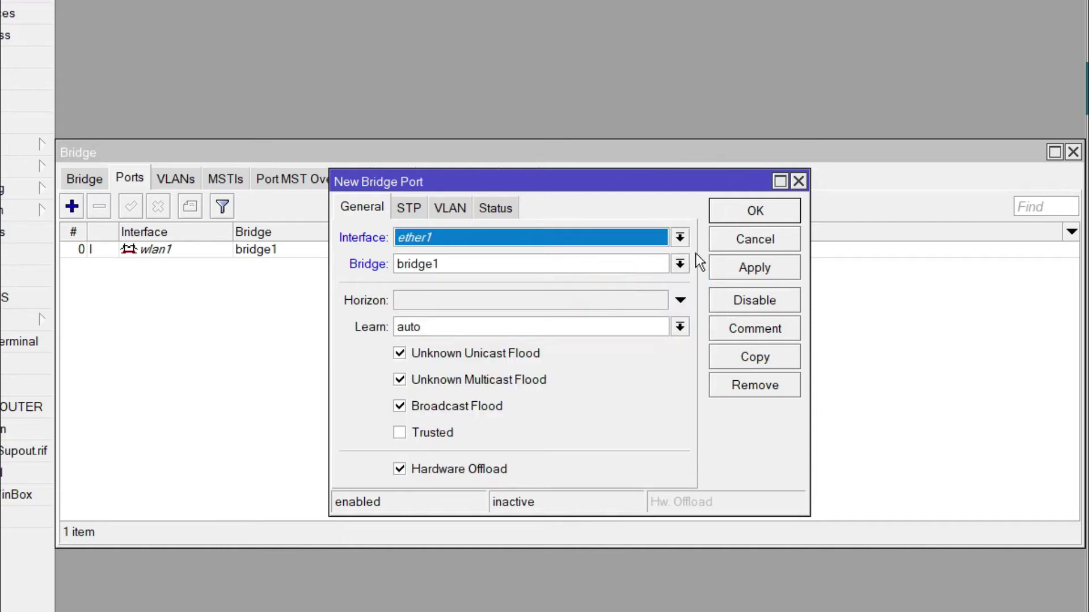
left_click(750, 274)
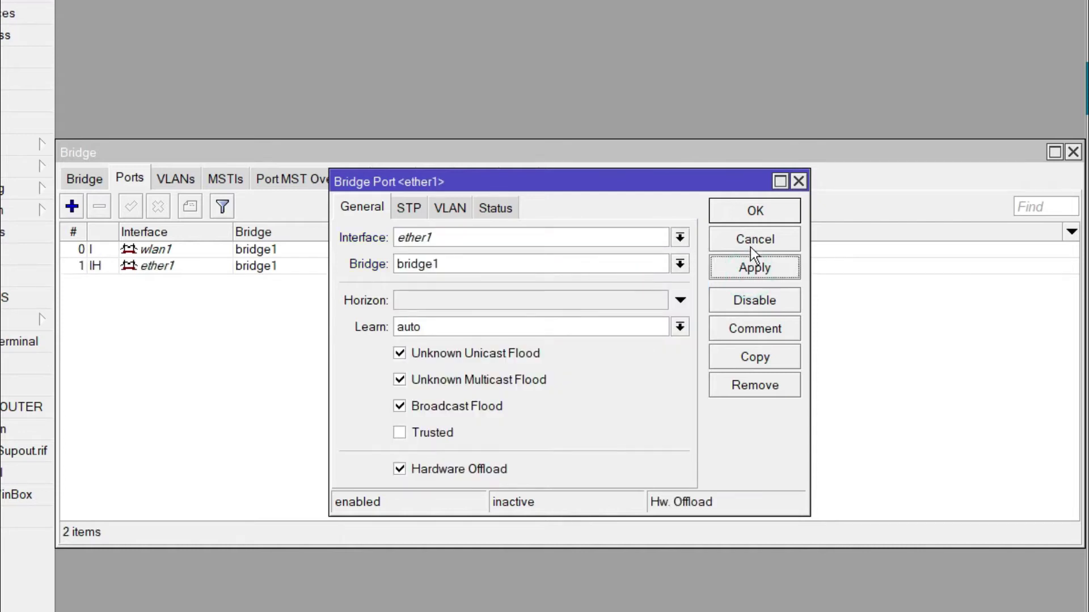
left_click(744, 219)
- Add the ether2 interface as a port of bridge1, keeping the default port settings
left_click(71, 207)
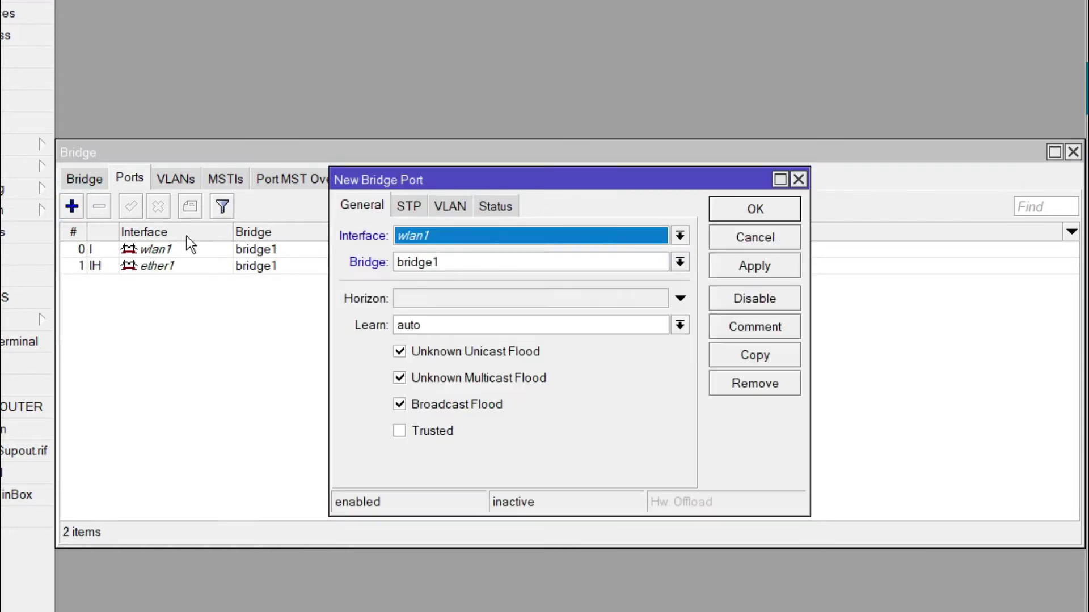
left_click(675, 242)
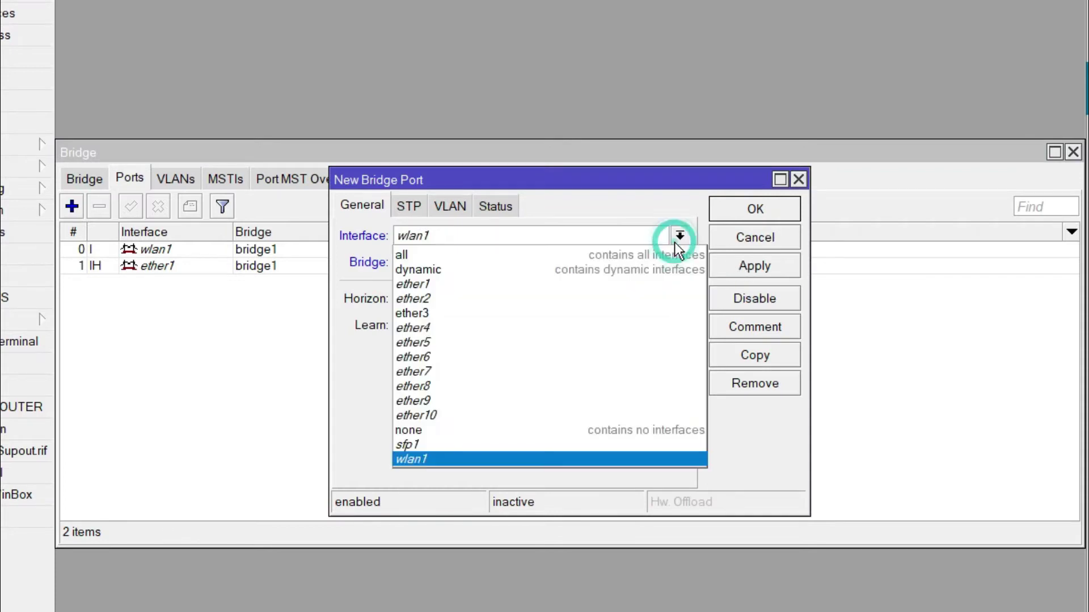
left_click(538, 298)
left_click(713, 267)
left_click(732, 217)
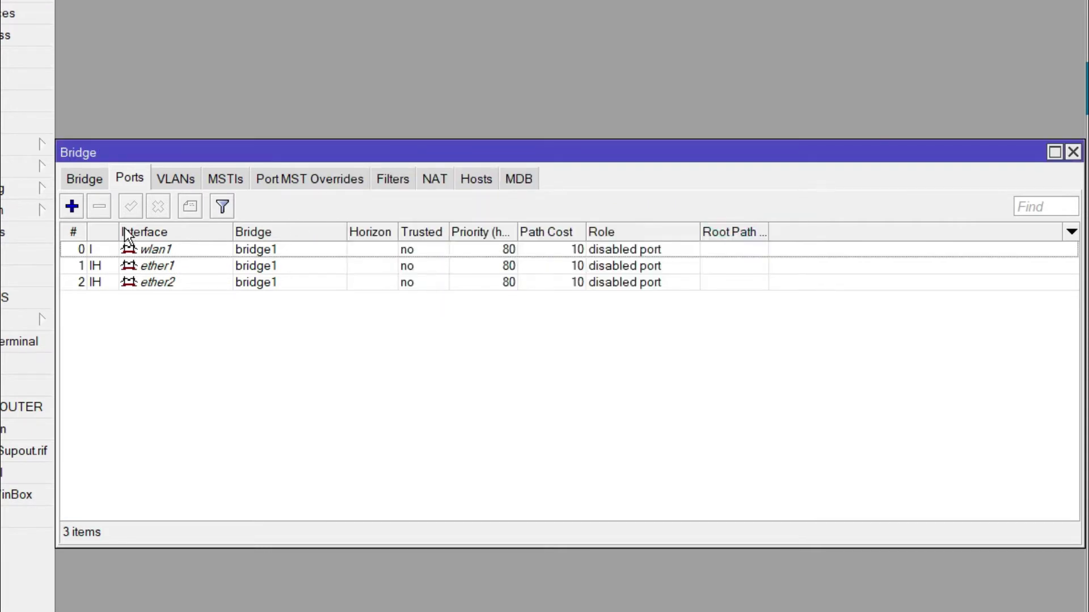
- Add the ether3 interface as a port of bridge1, keeping the default port settings
left_click(76, 208)
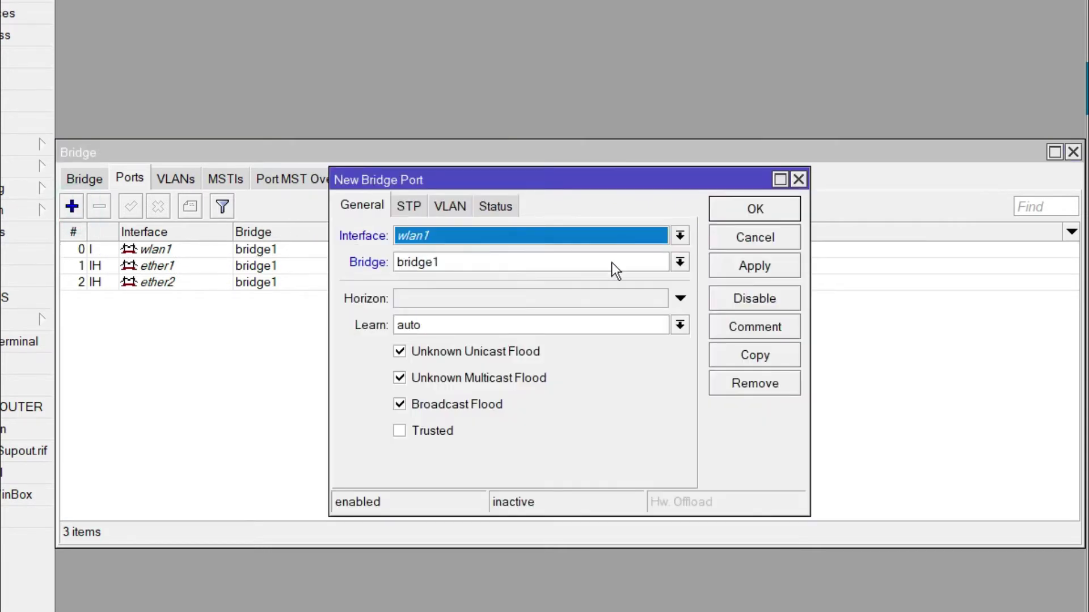
left_click(679, 235)
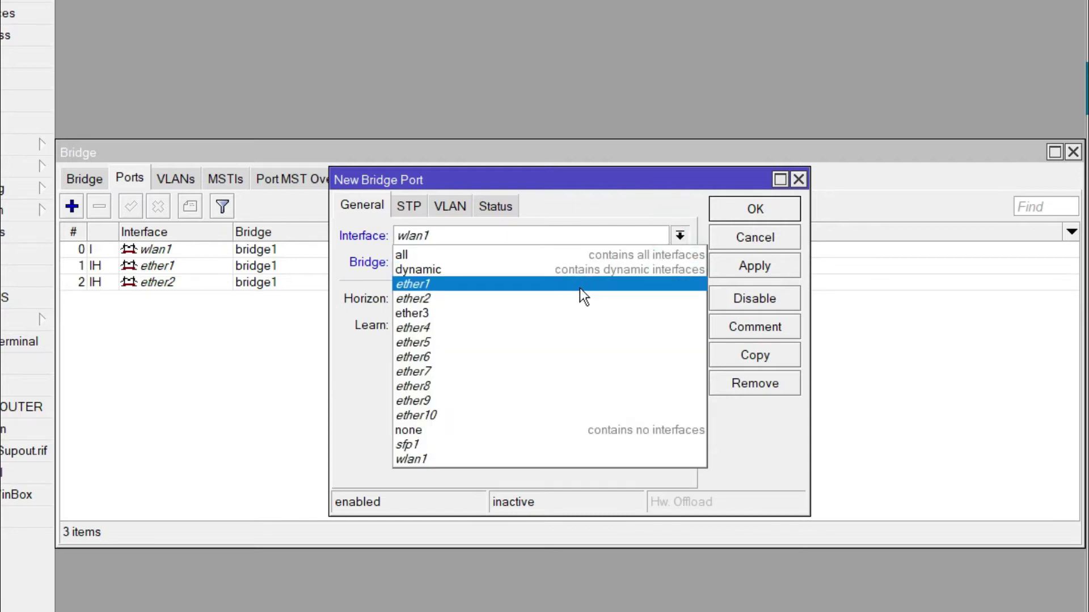
left_click(561, 312)
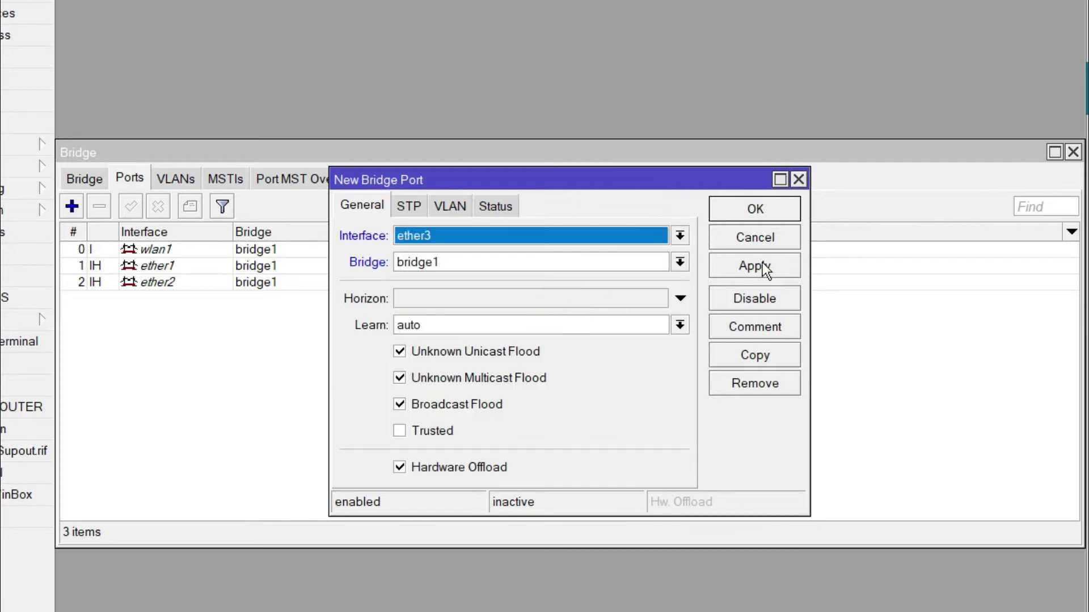
left_click(774, 265)
left_click(757, 214)
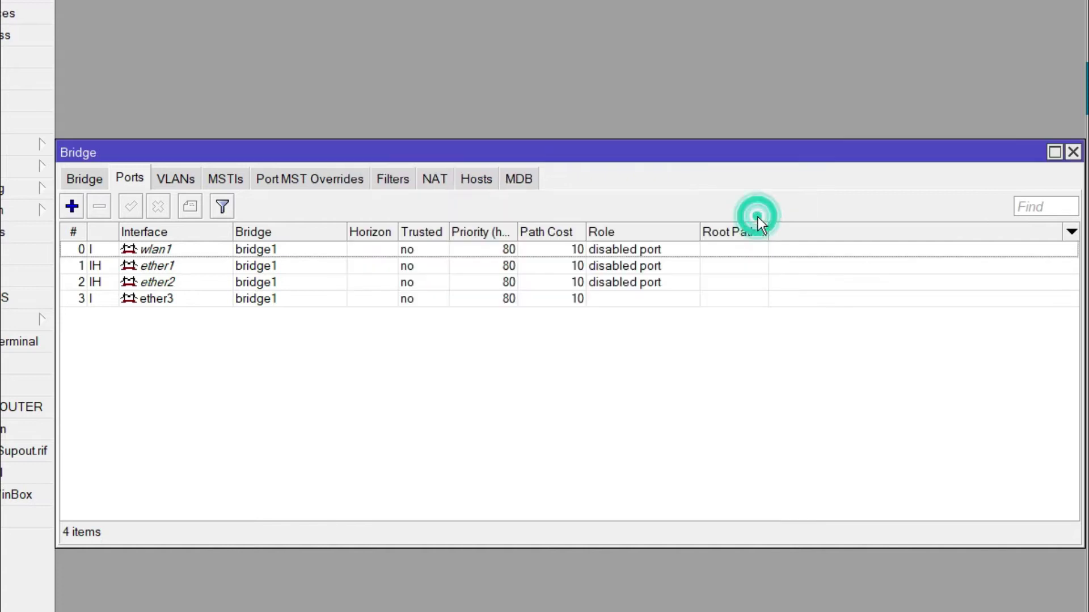
- Switch back to WinBox from the browser and reconnect to the router with the admin login
left_click(80, 208)
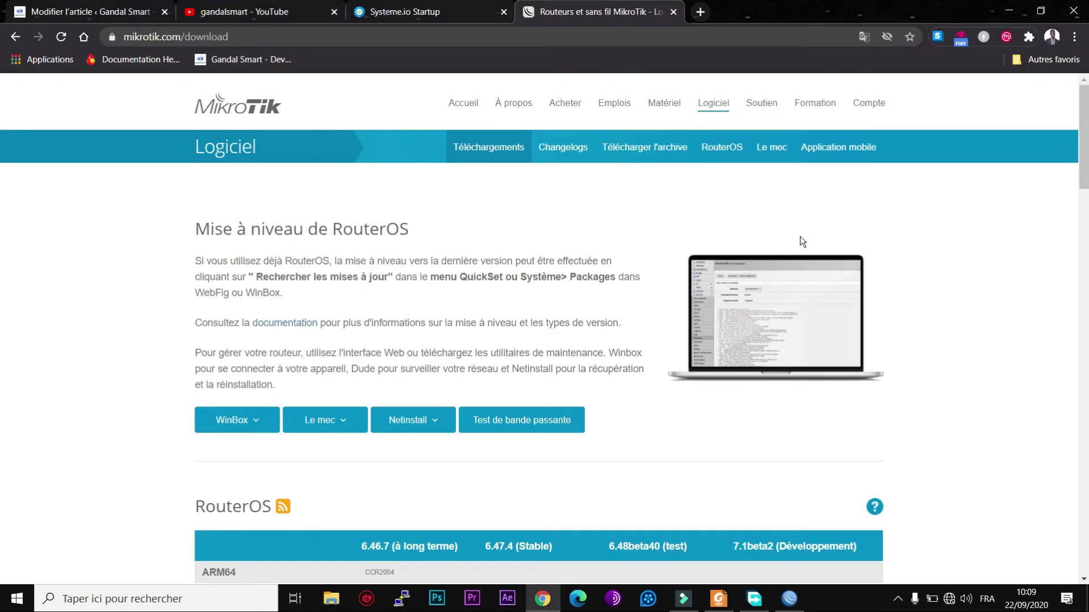
left_click(790, 598)
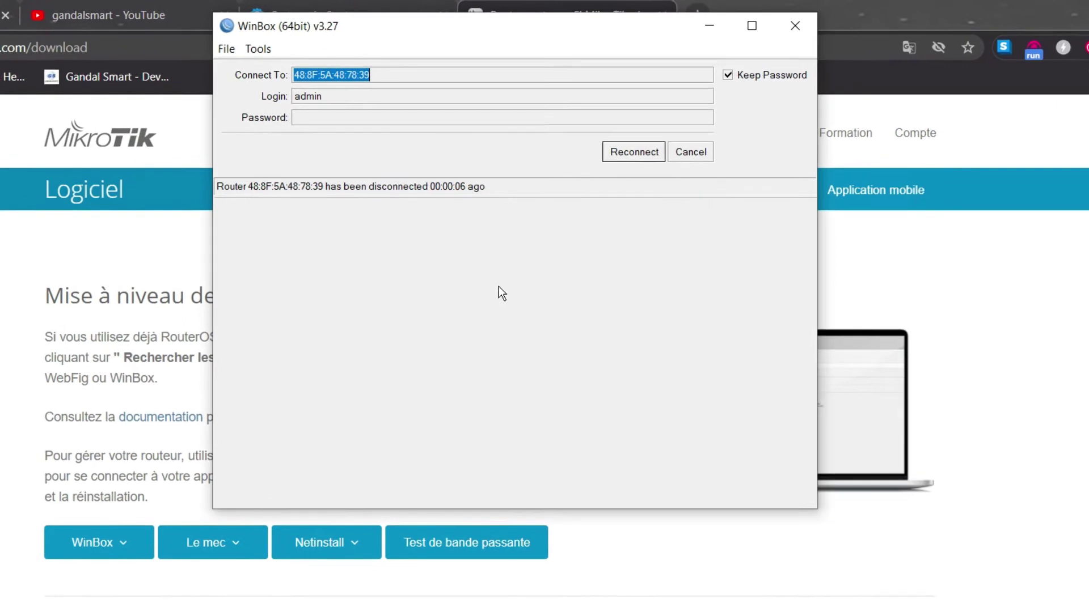
left_click(628, 168)
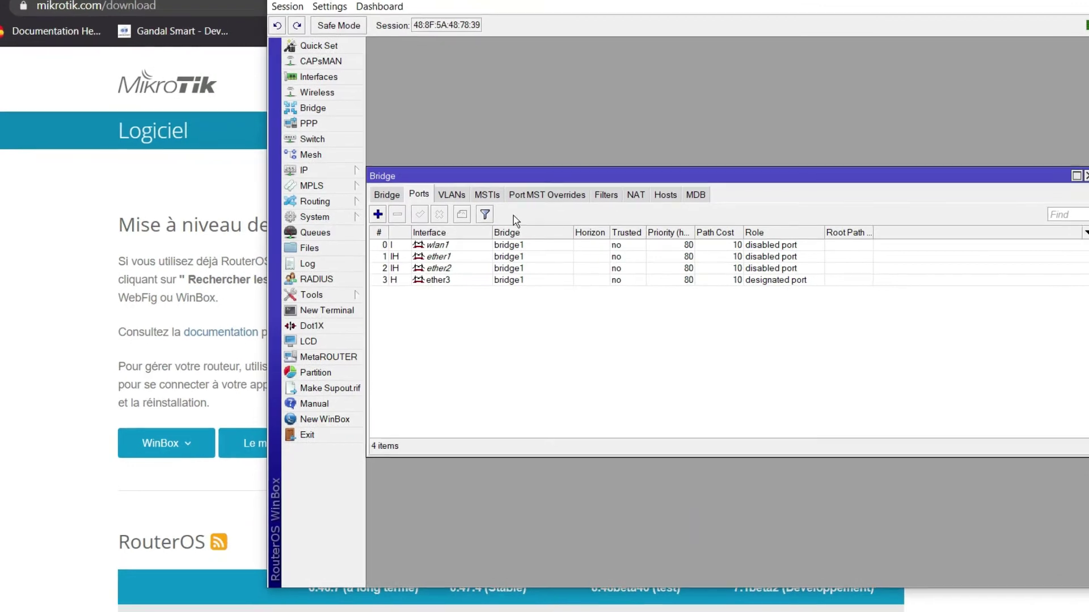
- Add the ether4 interface as a port of bridge1, keeping the default port settings
left_click(382, 214)
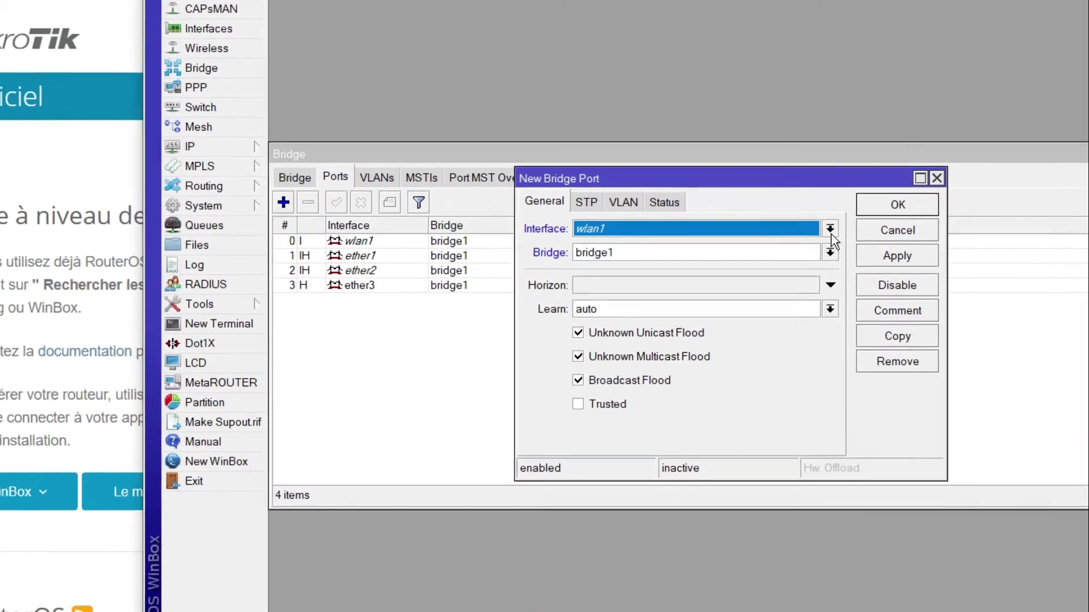
left_click(822, 231)
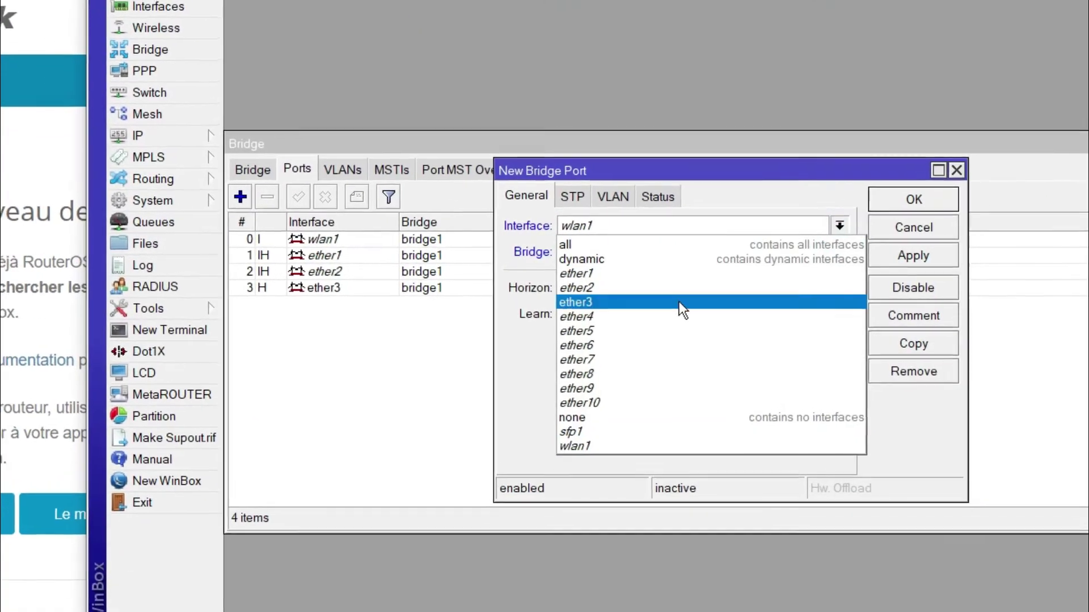
left_click(675, 316)
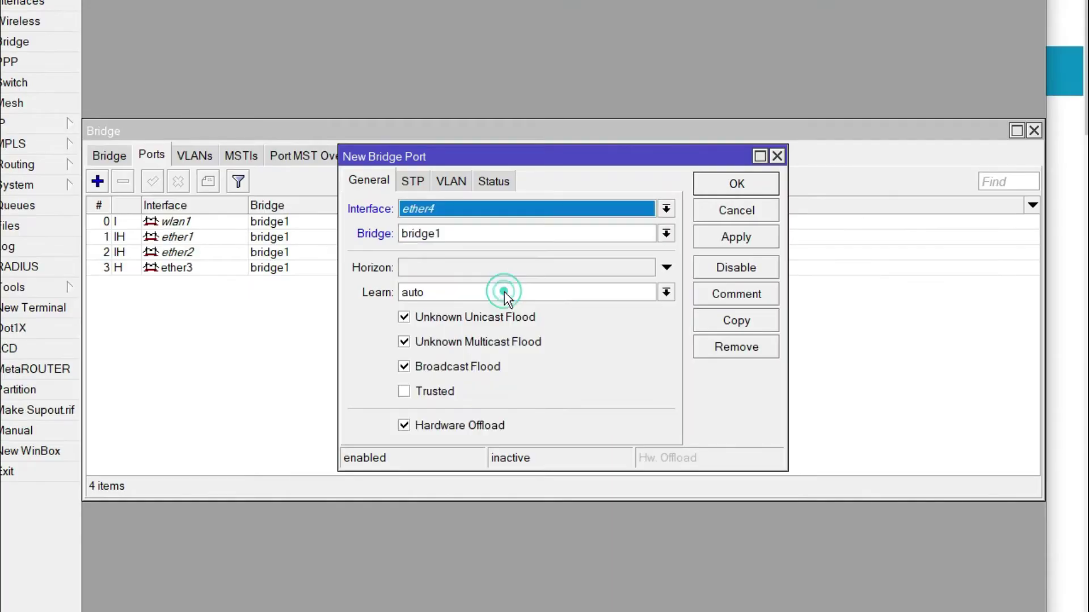
left_click(902, 258)
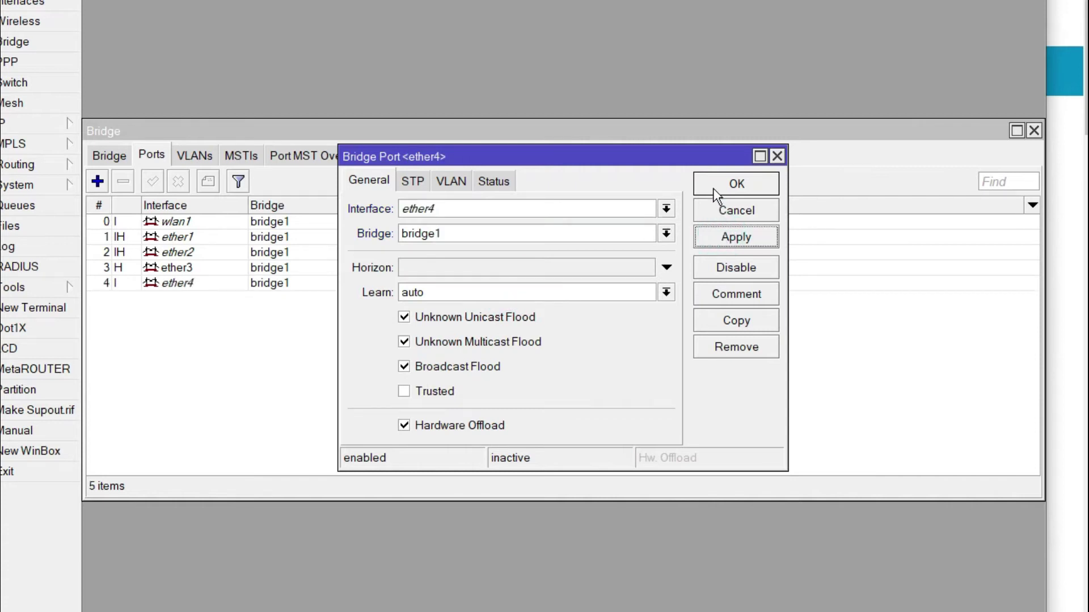
left_click(732, 184)
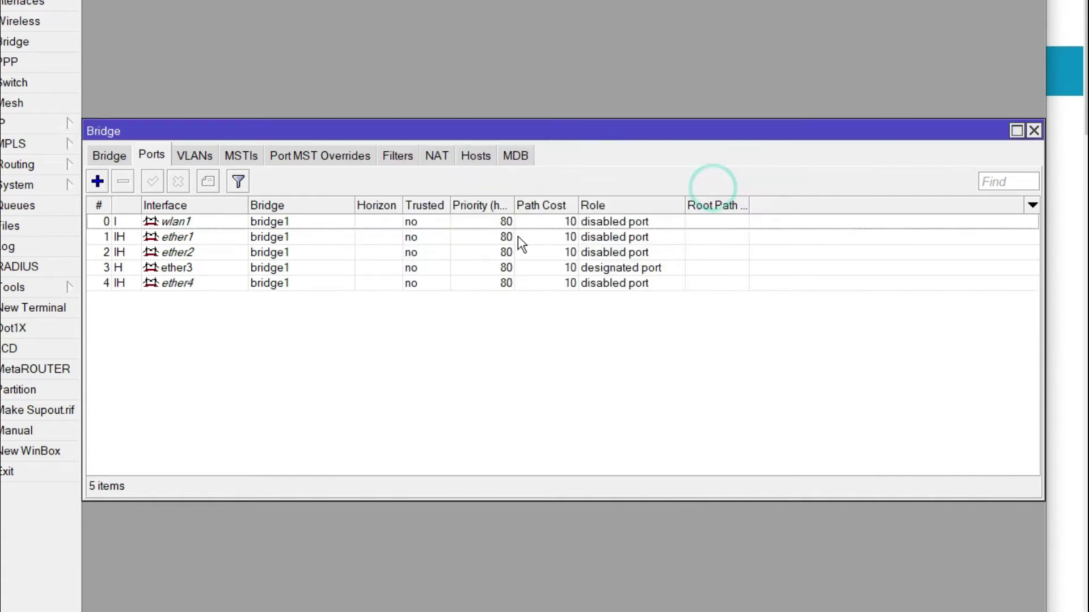
- Add the ether5 interface as a port of bridge1, keeping the default port settings
left_click(98, 183)
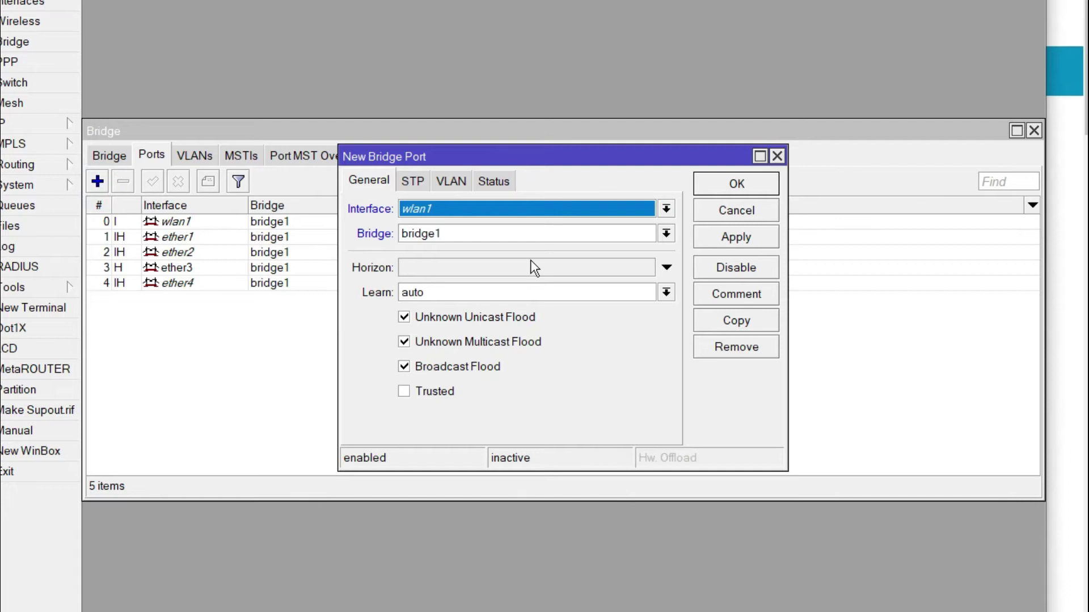
left_click(666, 208)
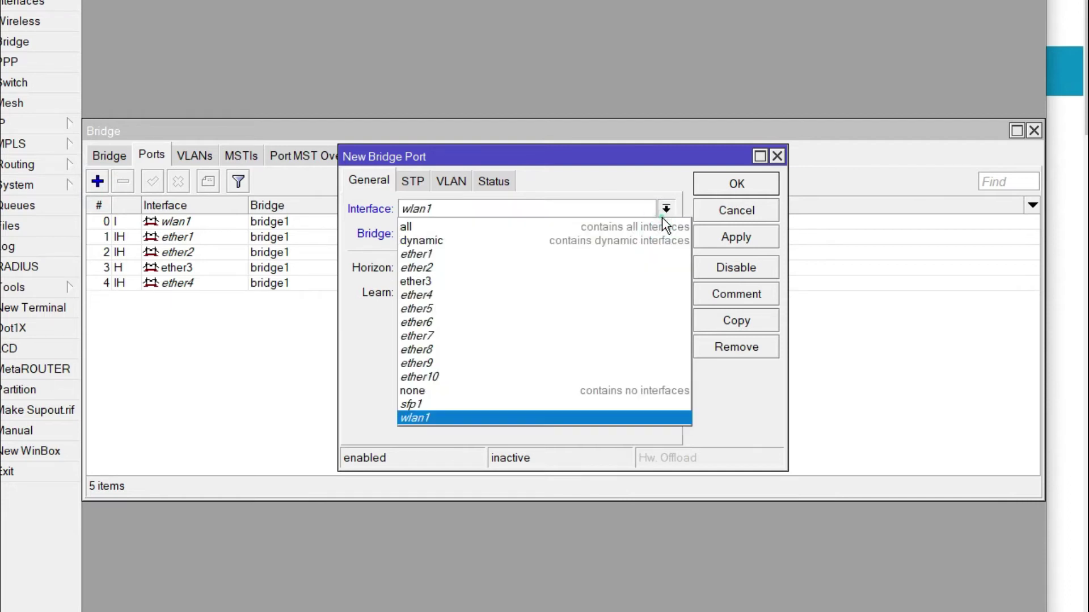
left_click(478, 307)
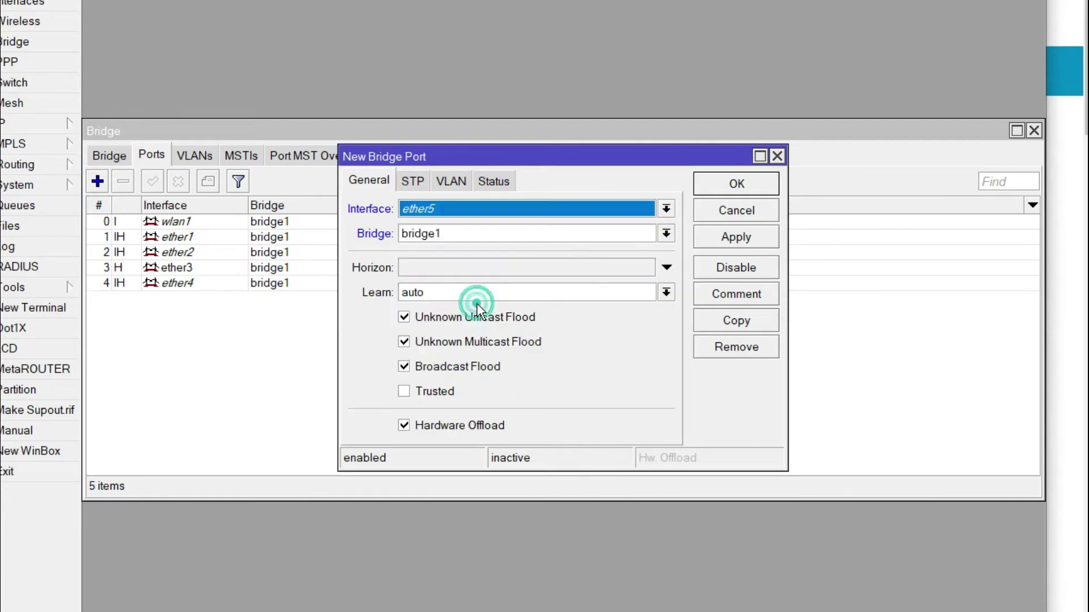
left_click(736, 237)
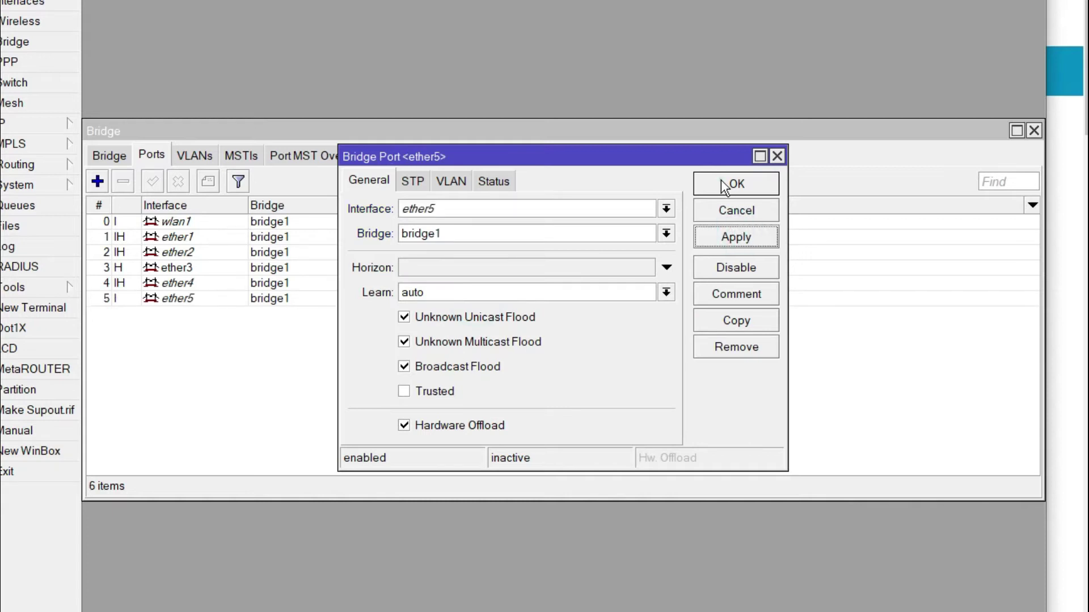
left_click(731, 184)
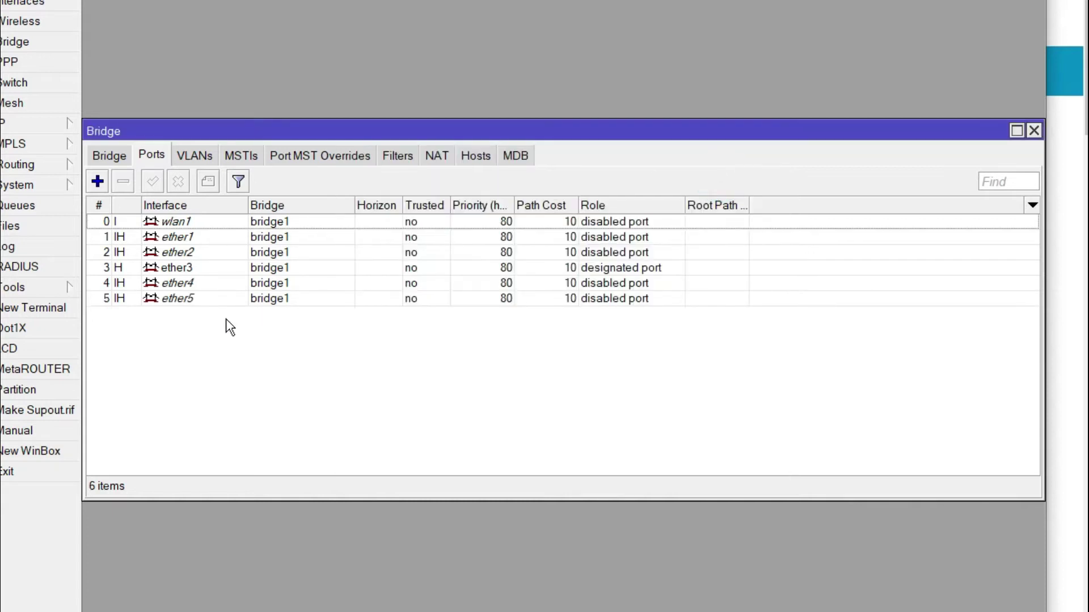
- Add the ether6 interface as a port of bridge1, keeping the default port settings
left_click(97, 181)
left_click(666, 209)
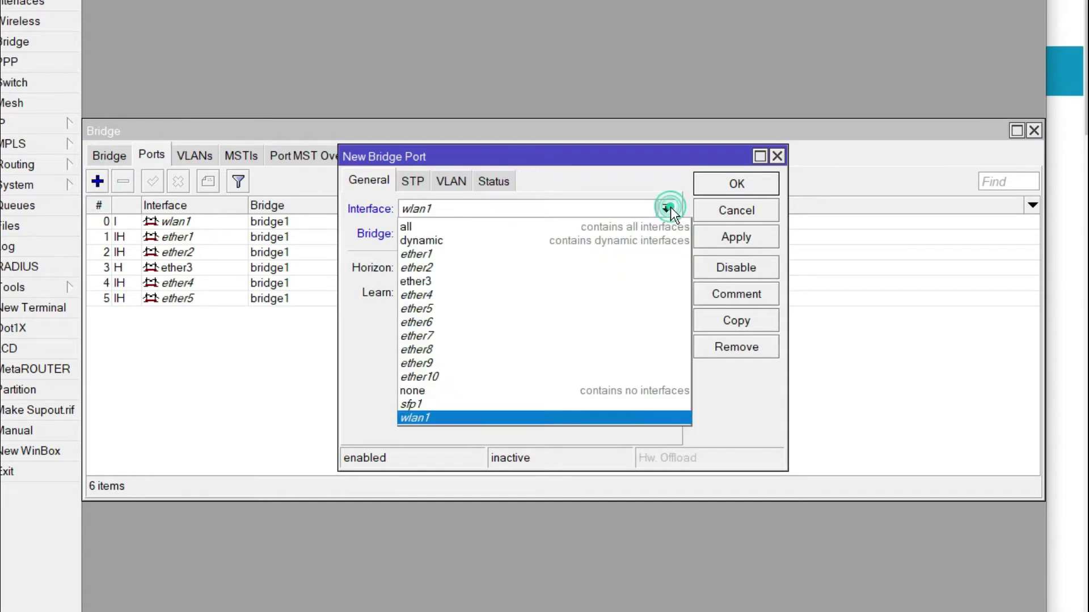
left_click(488, 323)
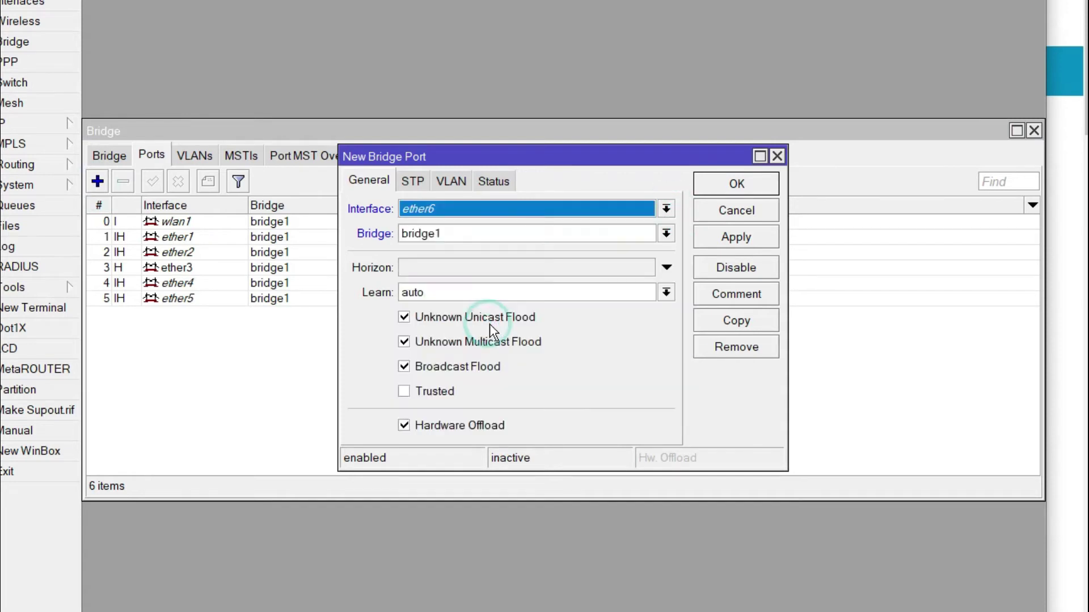
left_click(733, 238)
left_click(735, 184)
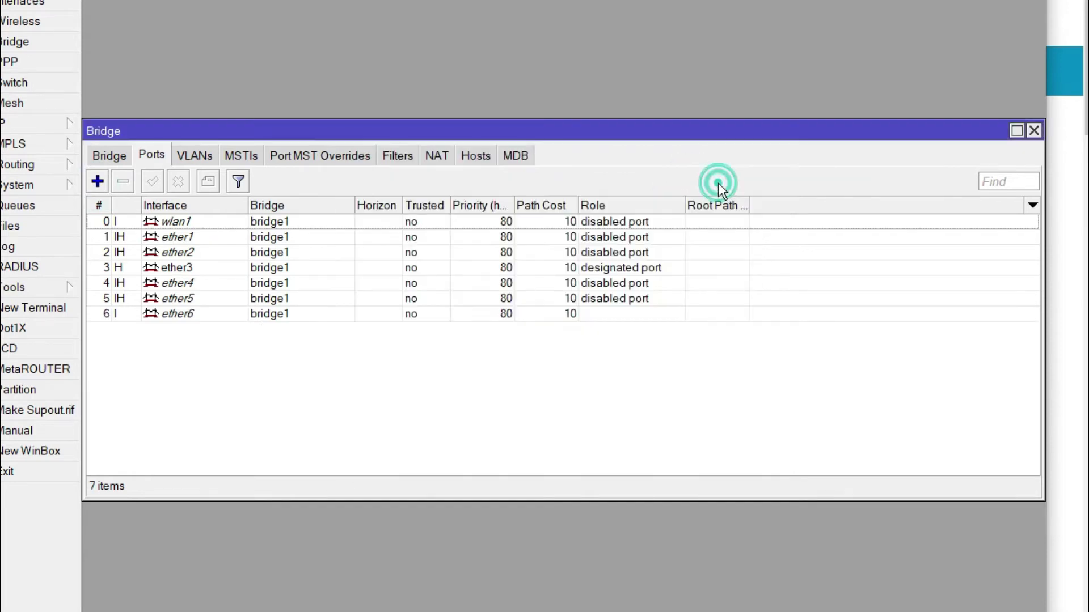
- Add the ether7 interface as a port of bridge1, keeping the default port settings
left_click(97, 182)
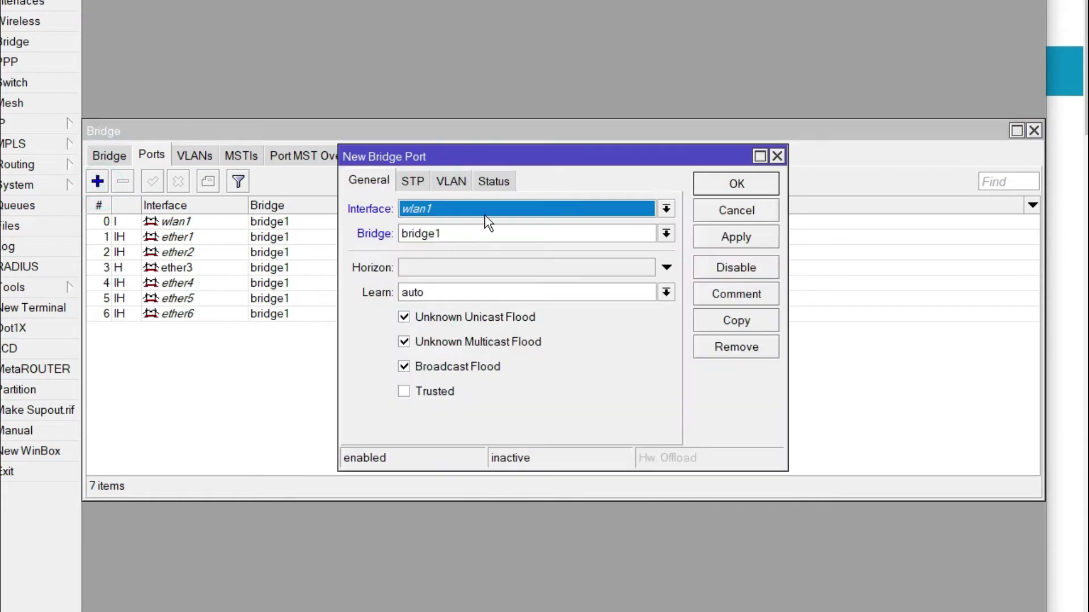
left_click(666, 209)
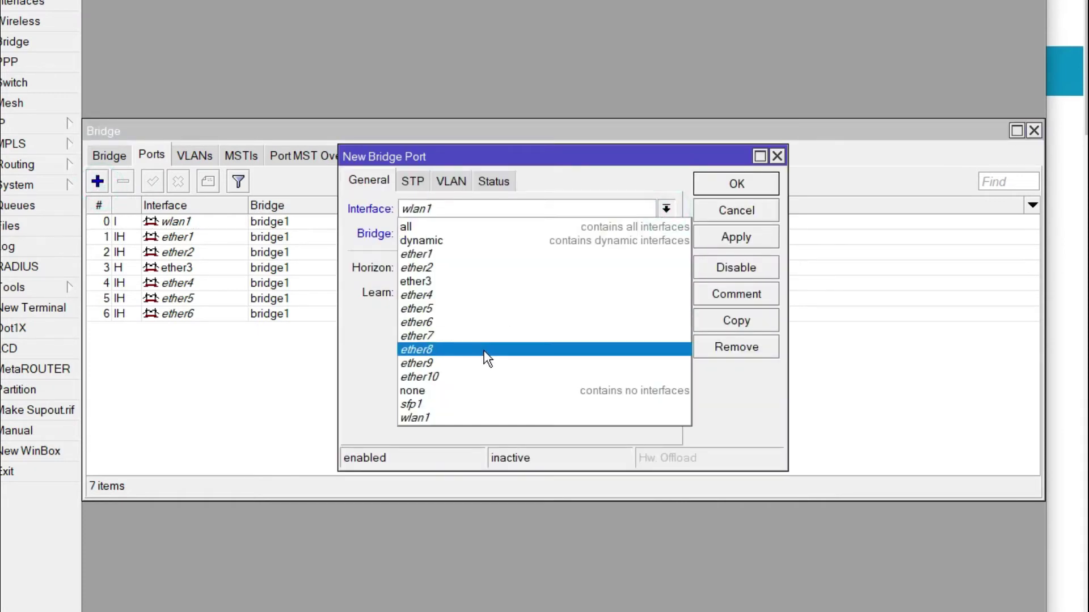
left_click(477, 336)
left_click(724, 238)
left_click(733, 183)
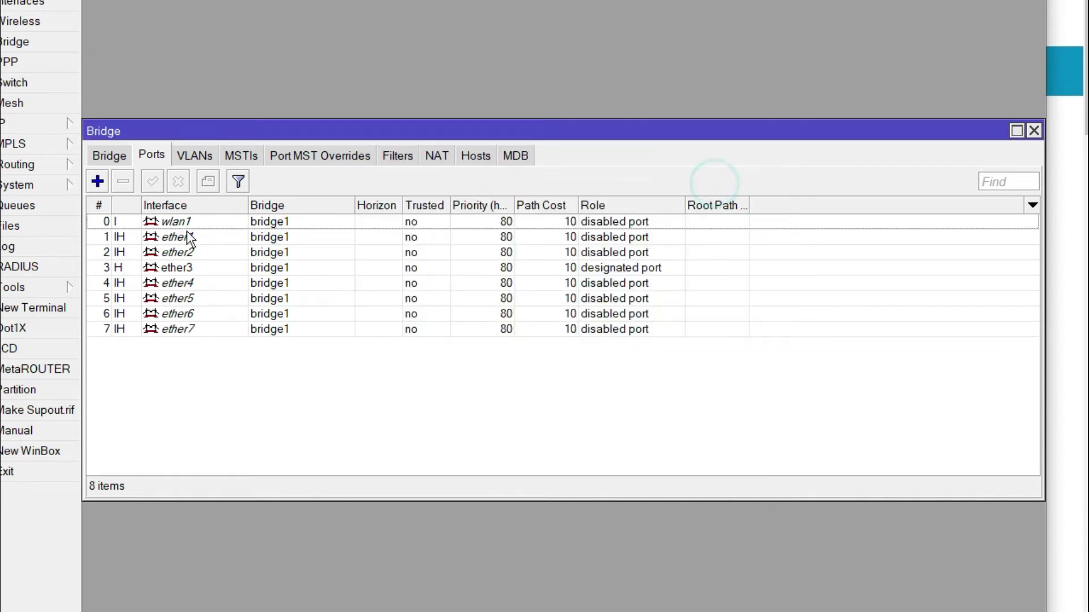
- Add the ether8 interface as a port of bridge1, keeping the default port settings
left_click(97, 182)
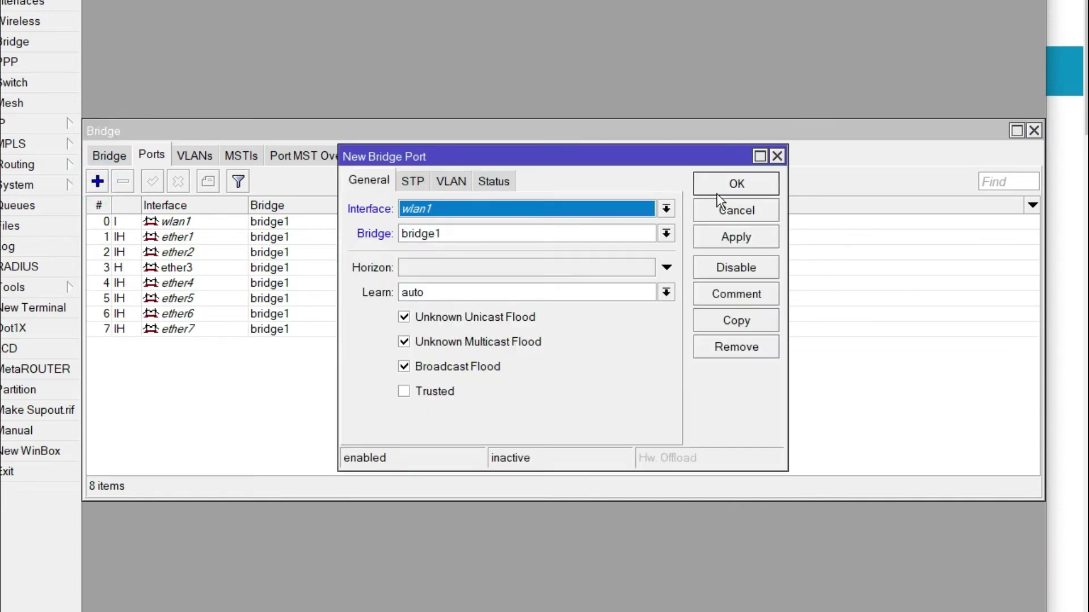
left_click(666, 209)
left_click(469, 346)
left_click(713, 237)
left_click(709, 191)
- Add the ether9 interface as a port of bridge1, keeping the default port settings
left_click(98, 181)
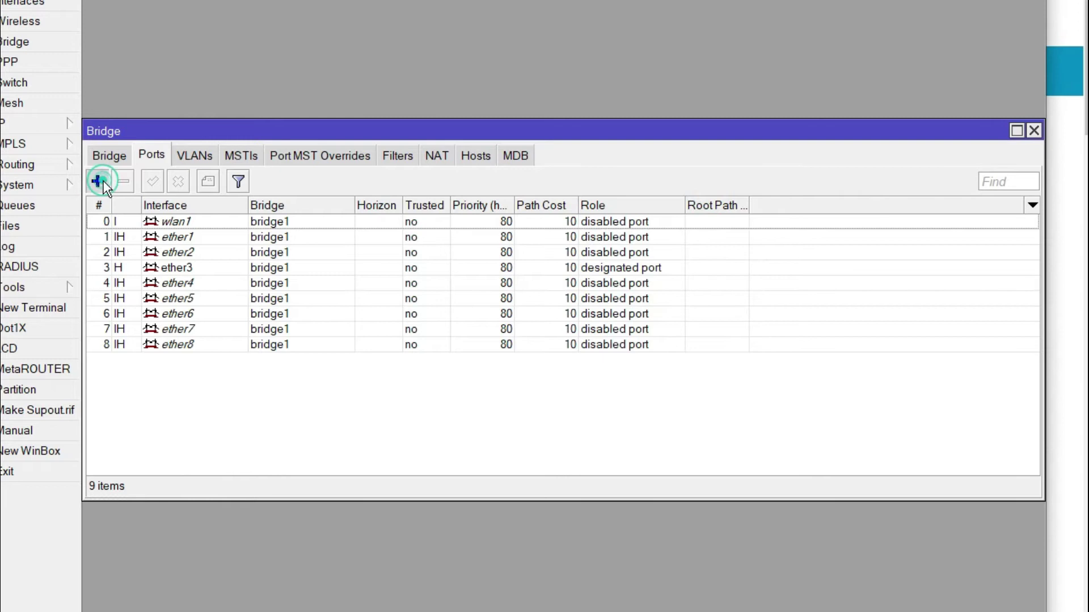
left_click(666, 208)
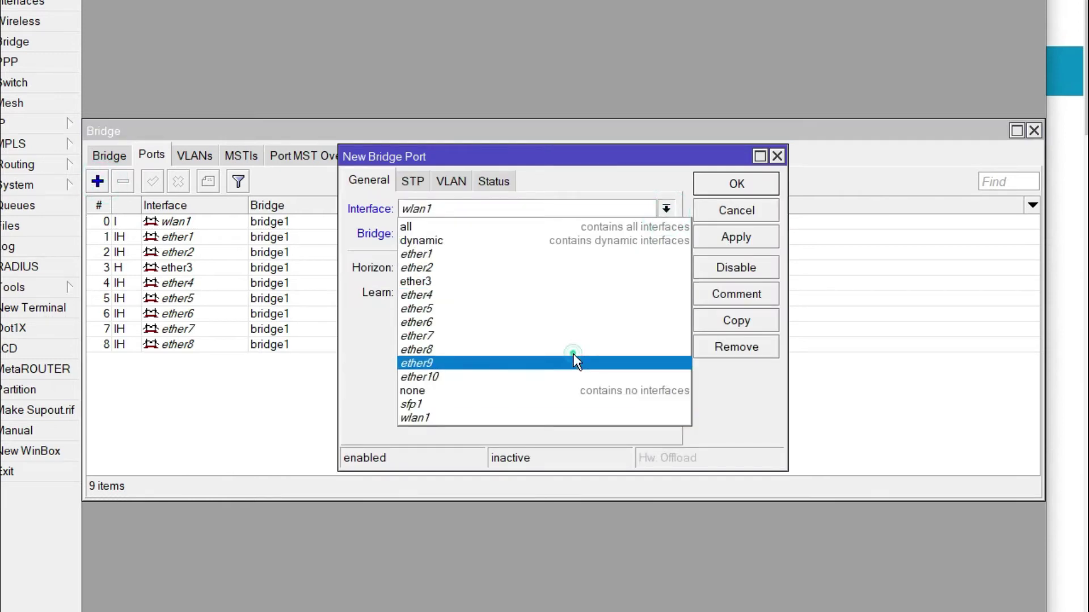
left_click(573, 363)
left_click(726, 238)
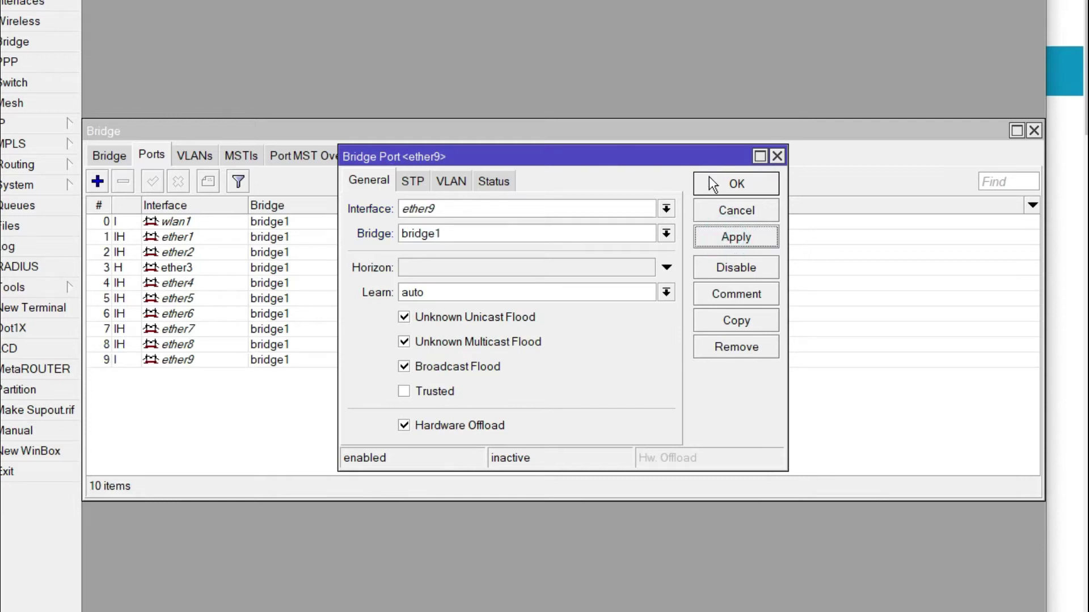
left_click(712, 182)
- Add the ether10 interface as a port of bridge1, keeping the default port settings
left_click(99, 182)
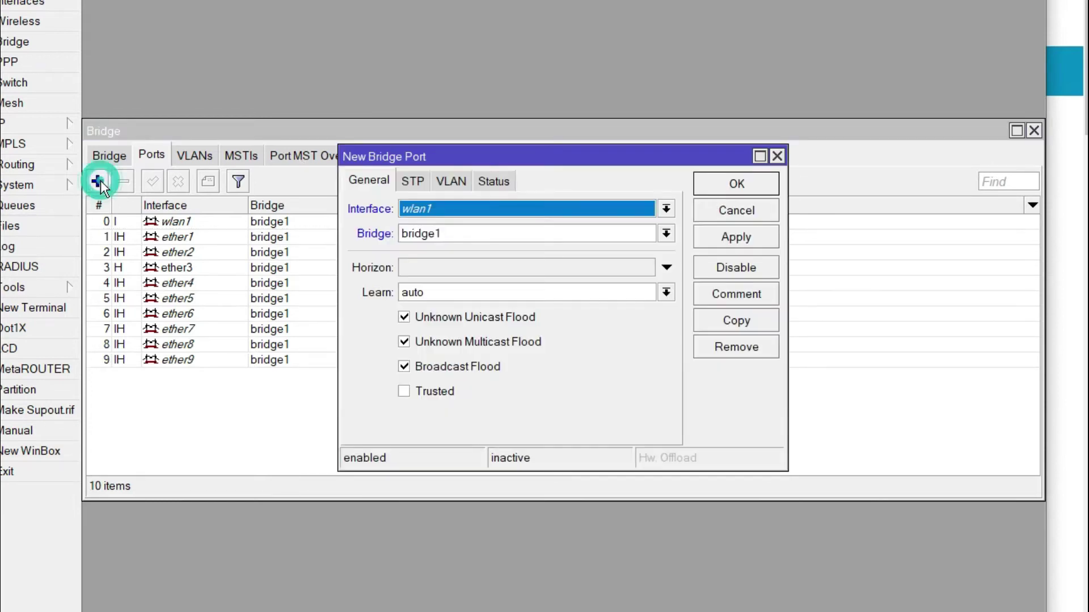
left_click(667, 207)
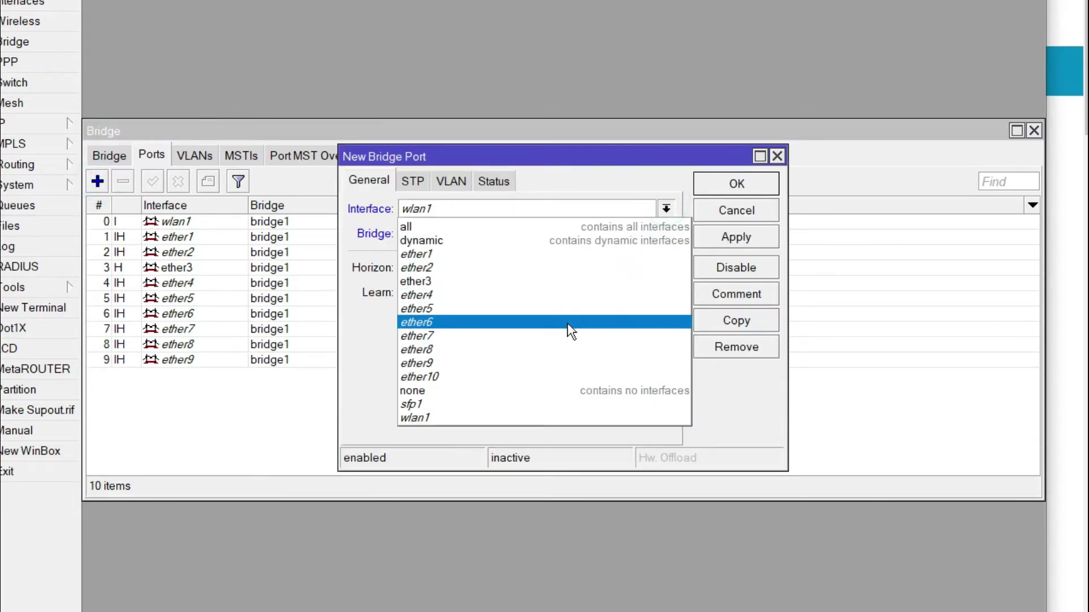
left_click(550, 374)
left_click(710, 240)
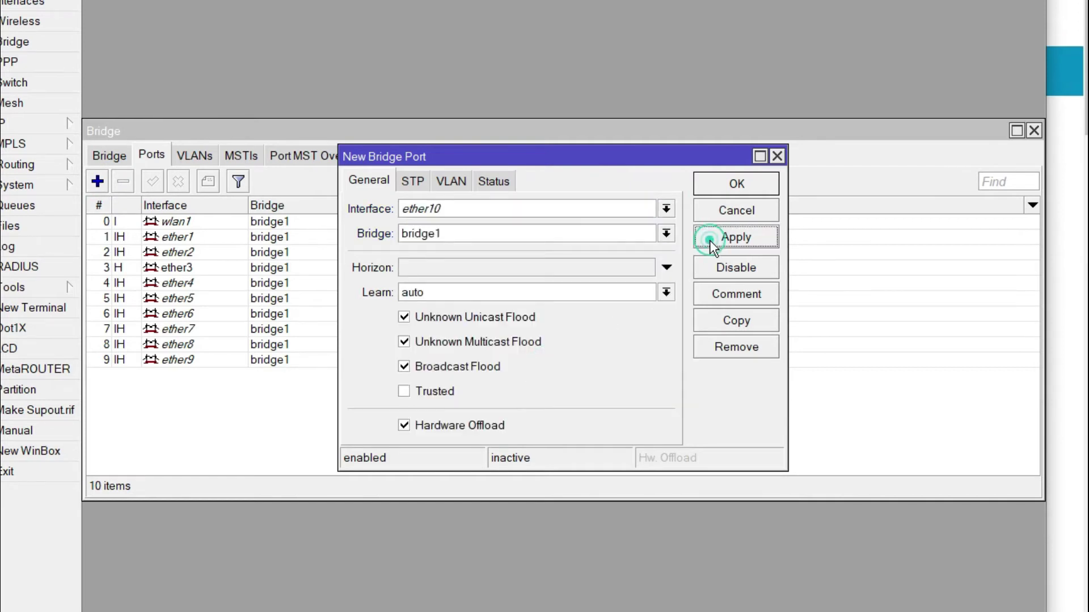
left_click(710, 187)
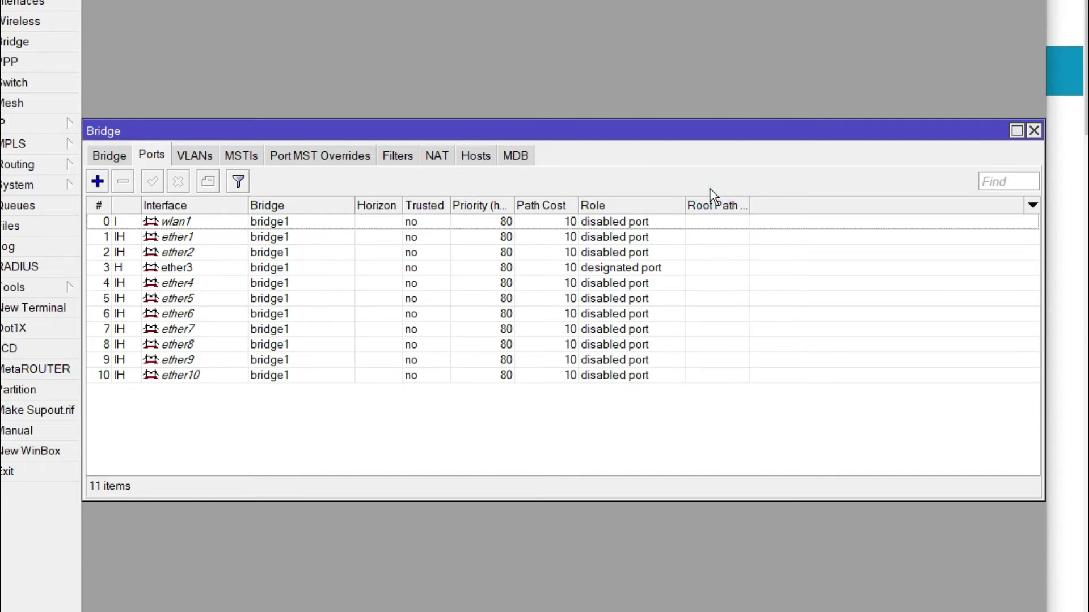
- Remove the wlan1 port from bridge1 and close the Bridge window
left_click(97, 181)
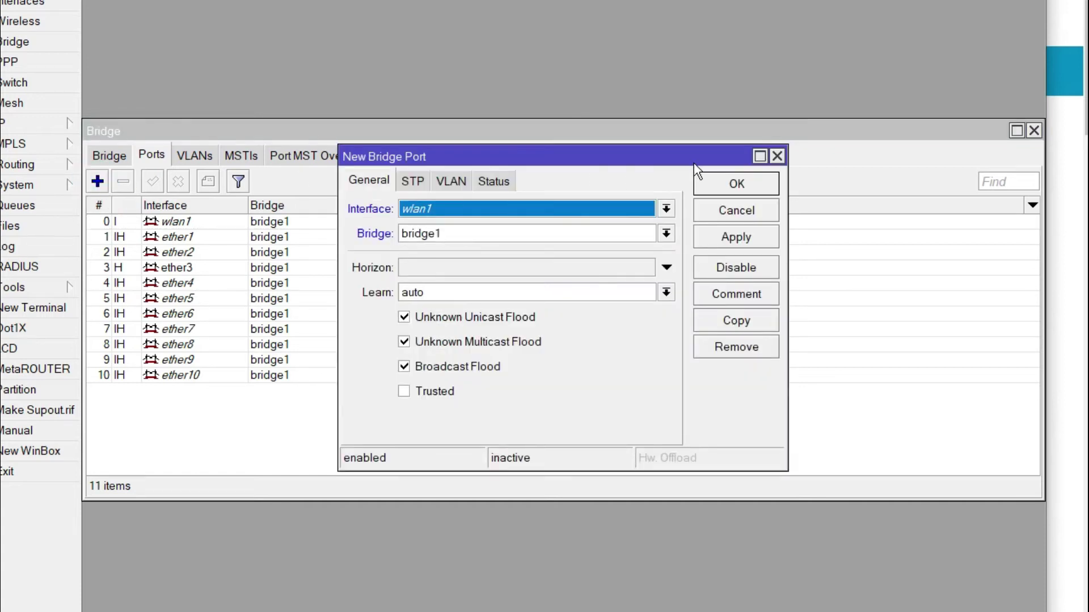
left_click(737, 211)
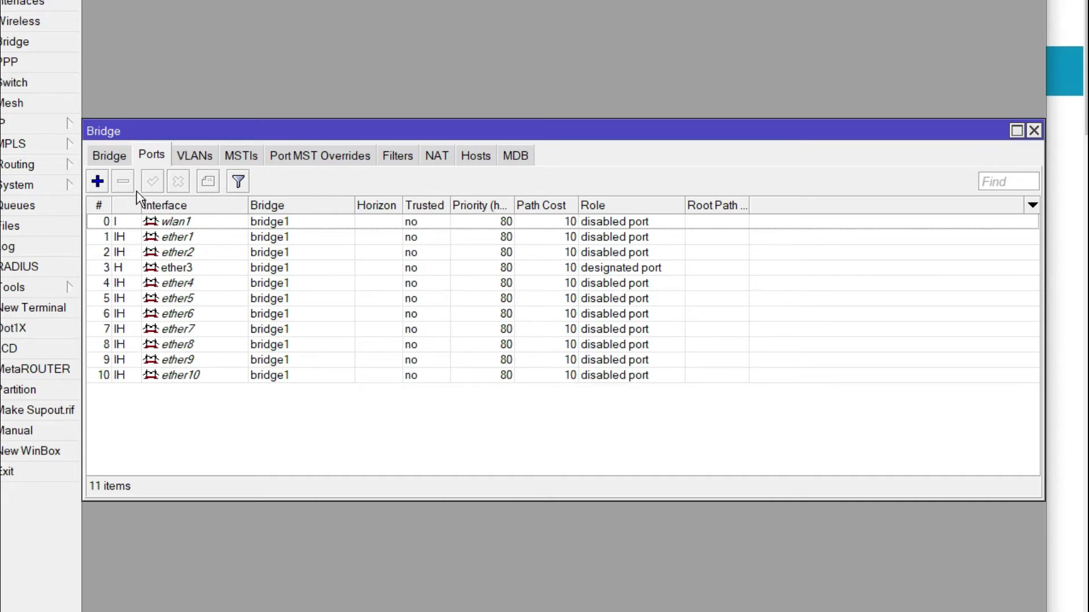
left_click(178, 223)
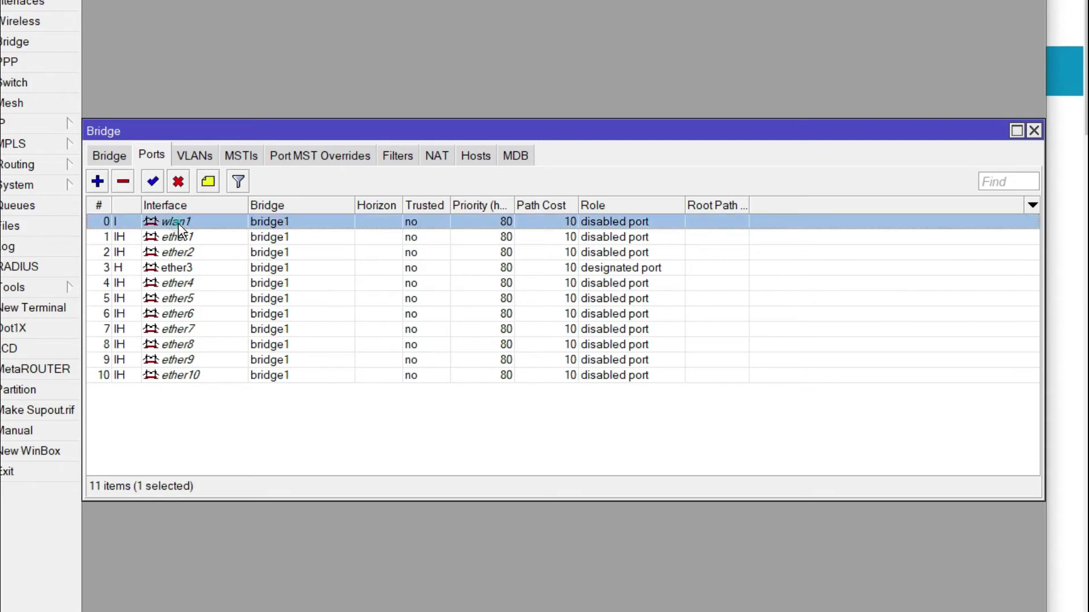
left_click(123, 183)
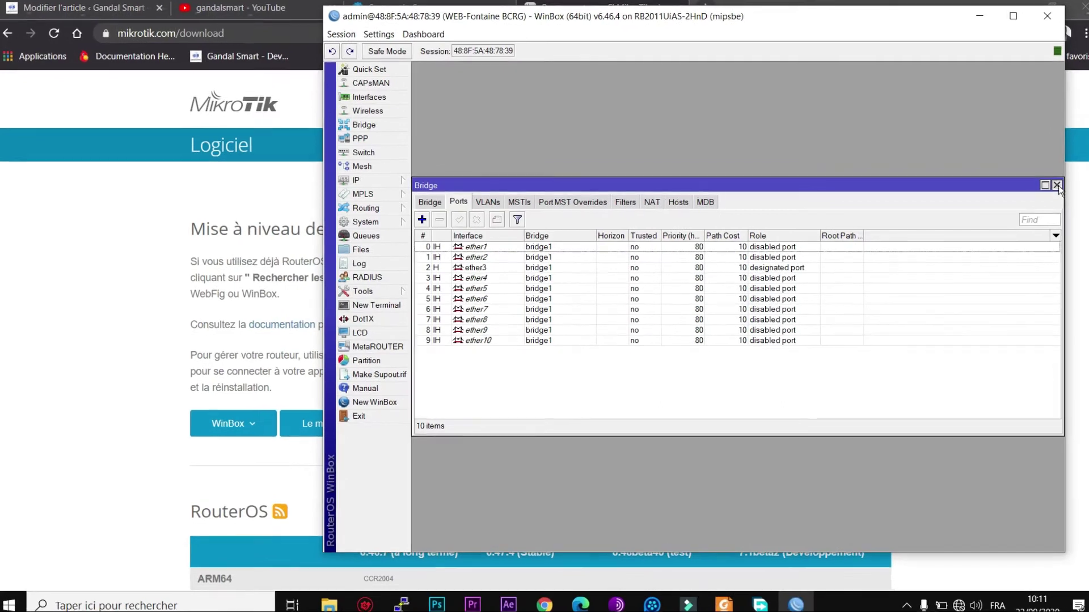
left_click(1034, 131)
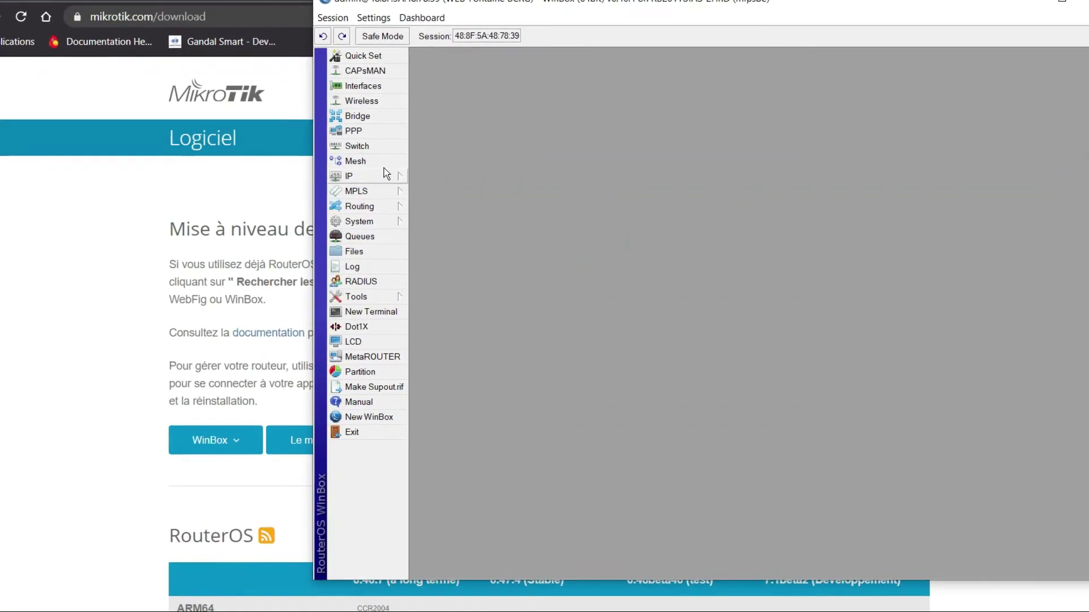
- Start a new entry in the router's IP address list with the address 192.168.1.10
left_click(398, 175)
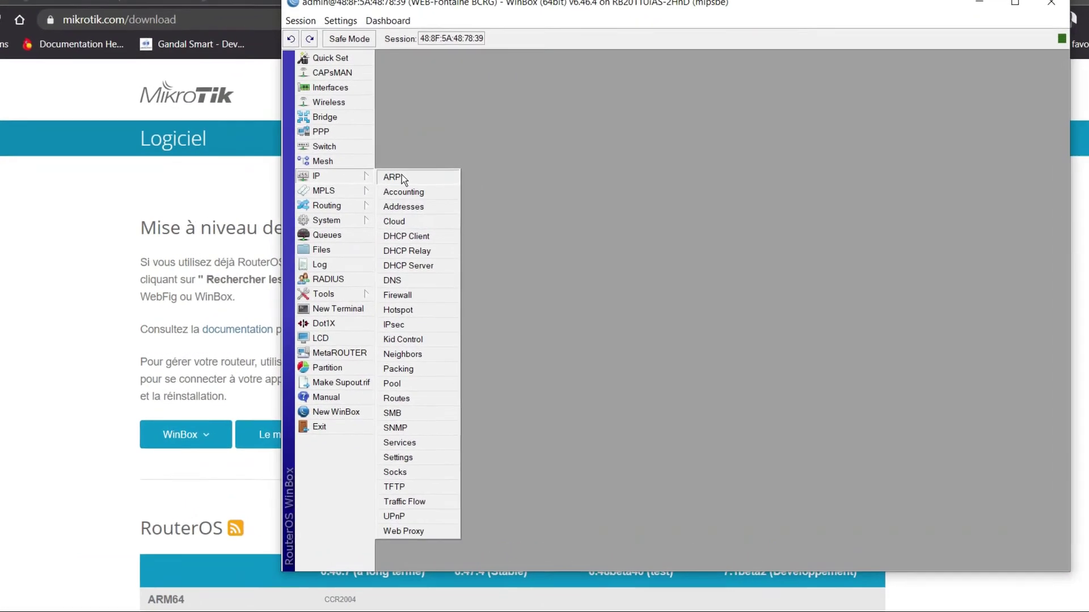
left_click(395, 205)
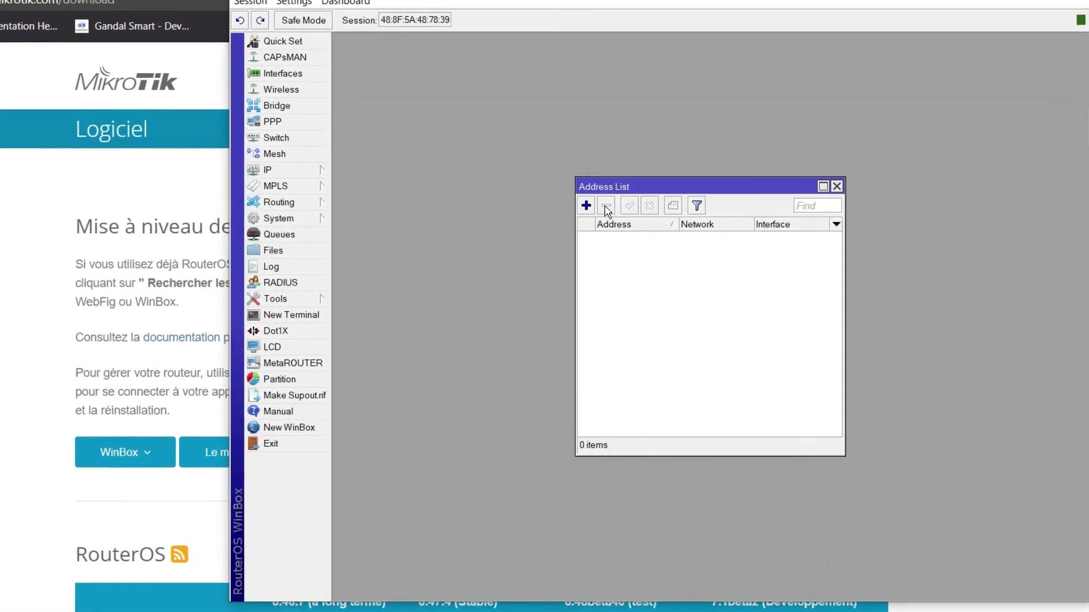
left_click(580, 205)
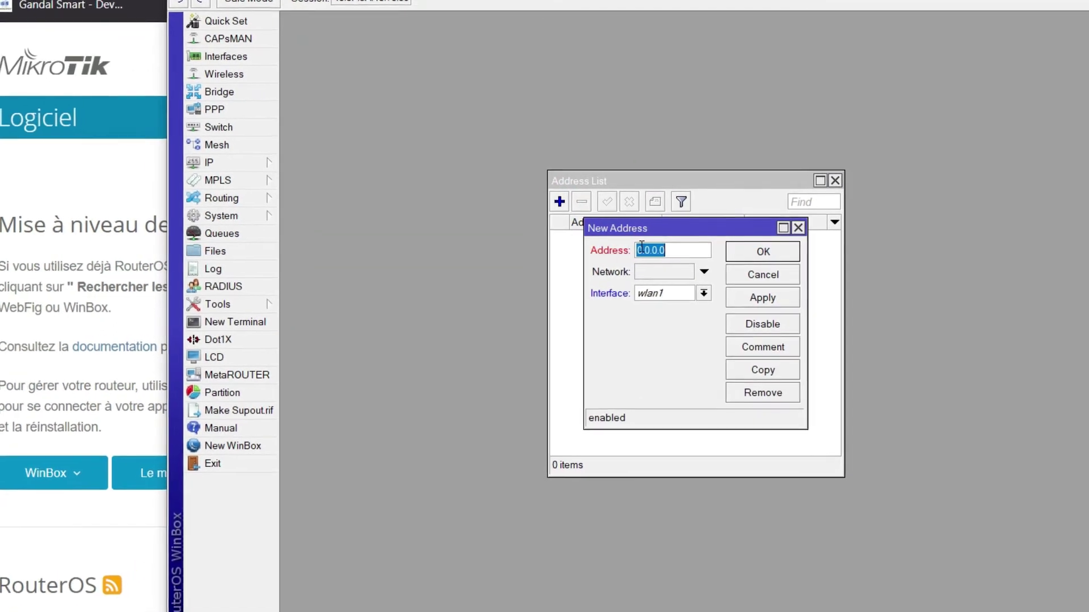
left_click(656, 247)
key("BackSpace")
key("BackSpace")
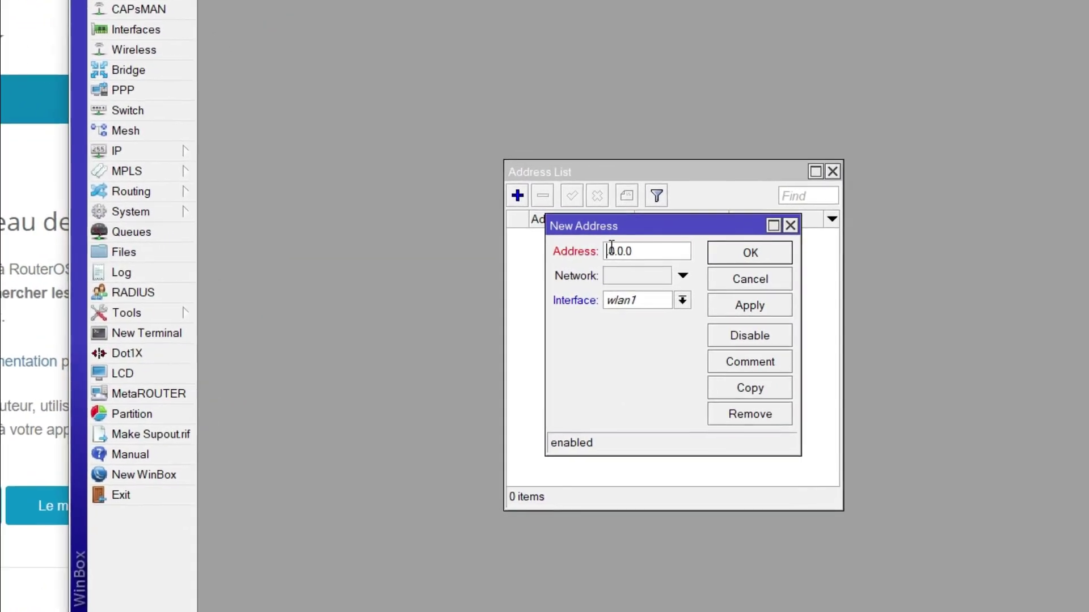
type("192.")
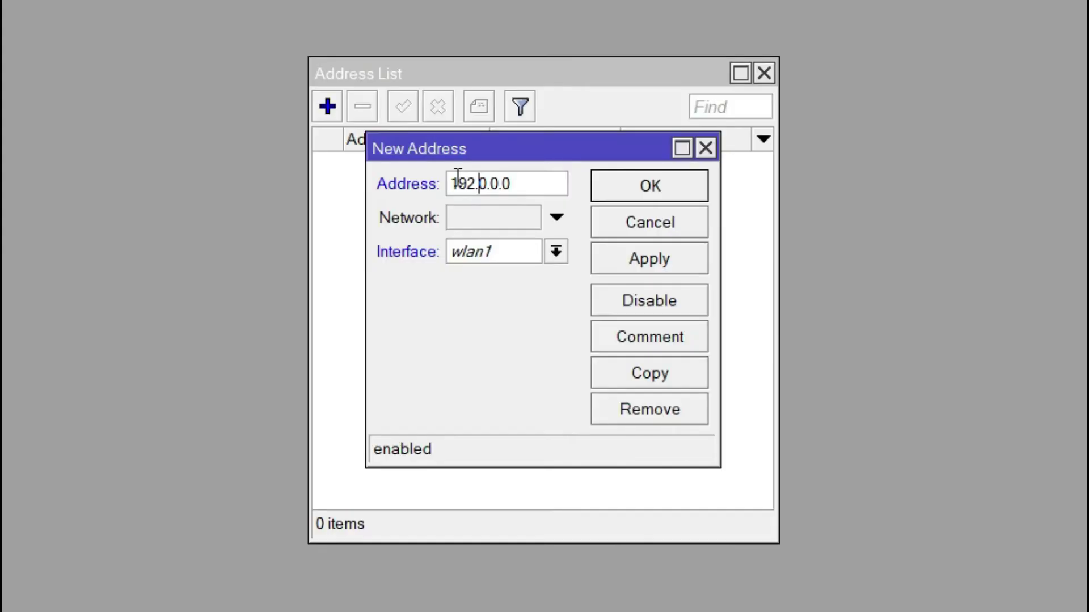
key("Delete")
type("168")
key("Right")
key("Right")
key("BackSpace")
type("1")
key("Right")
type("1")
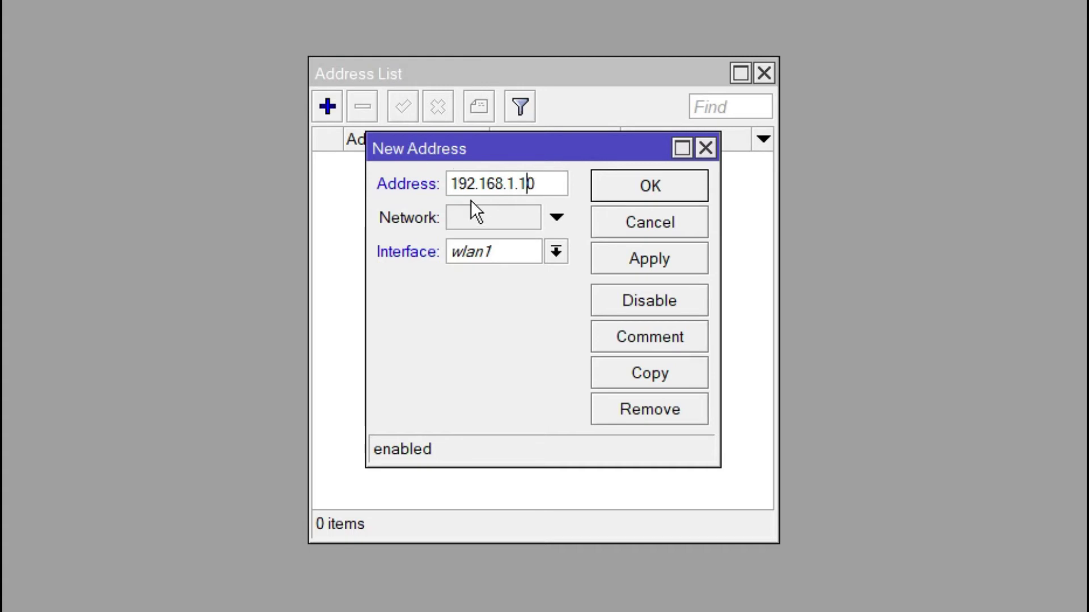
- Assign the new IP address to the bridge1 interface and save the entry
left_click(558, 253)
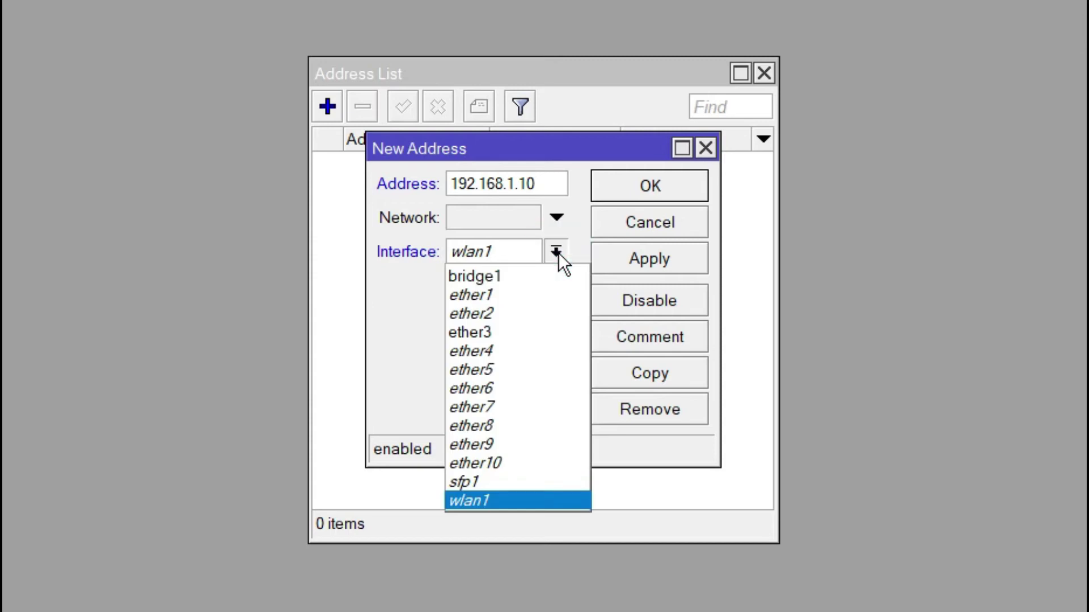
left_click(519, 268)
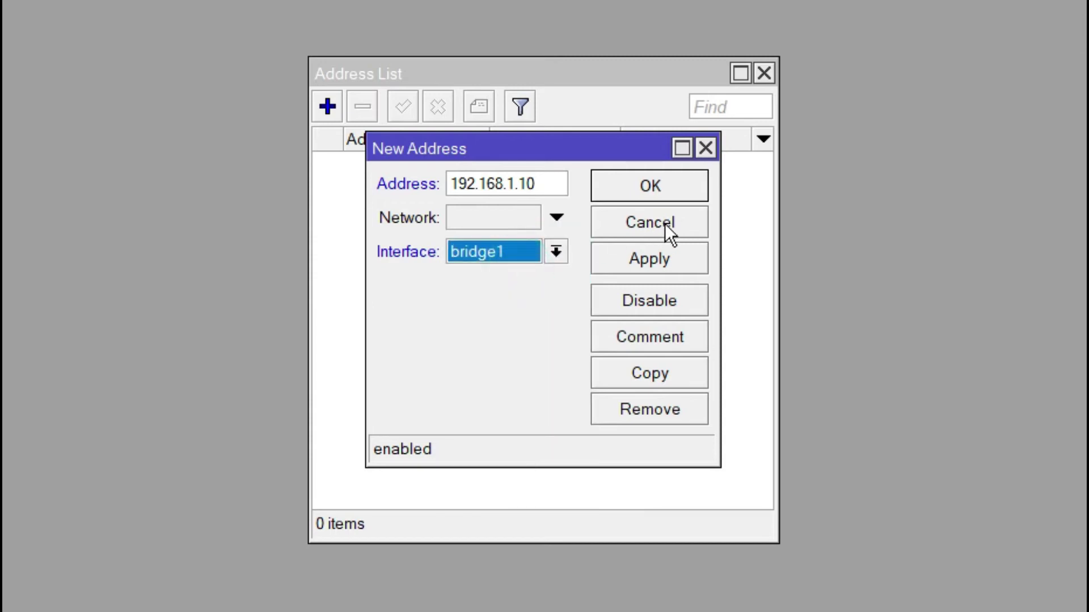
left_click(665, 259)
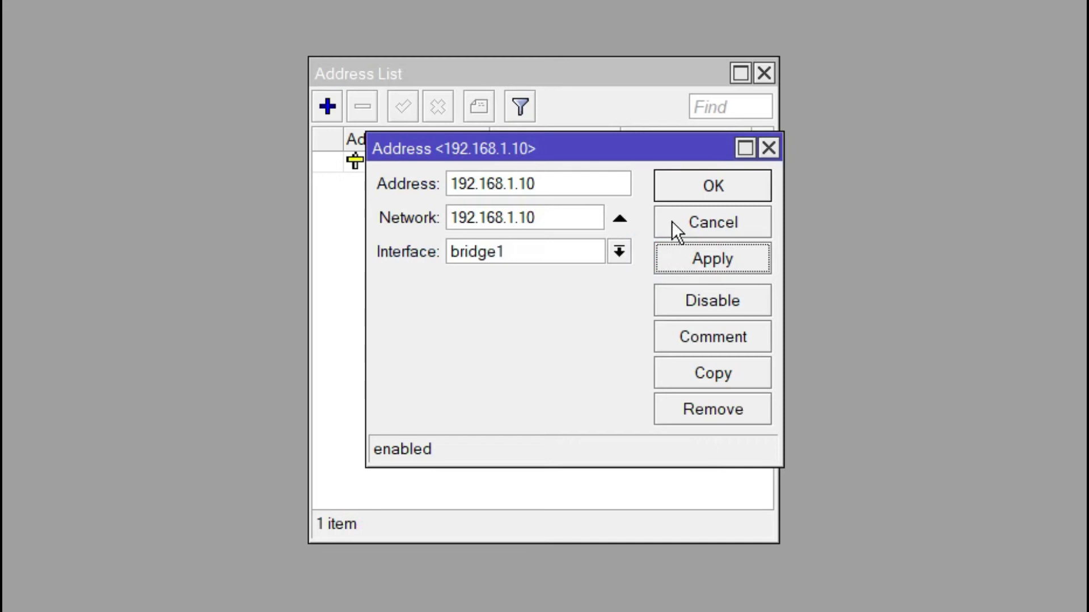
left_click(685, 180)
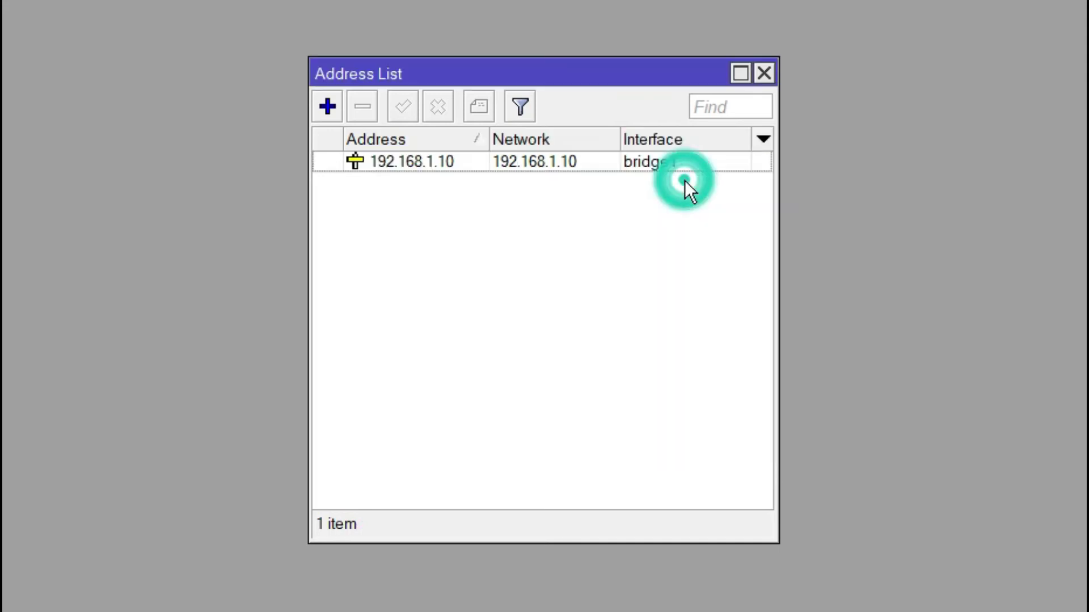
- Close the address list and reconnect to the router
left_click(759, 69)
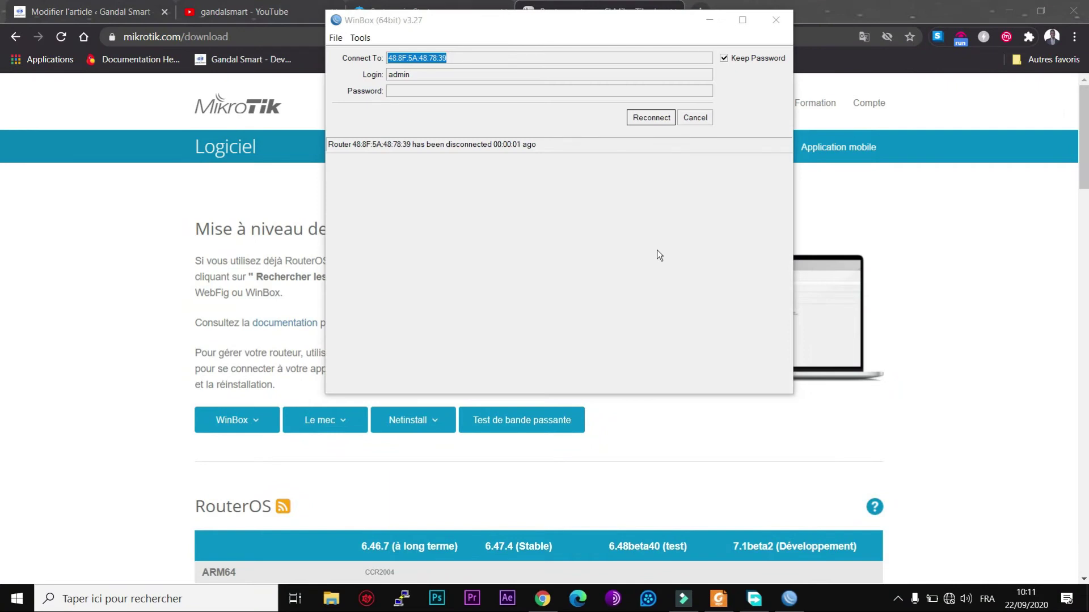
left_click(652, 119)
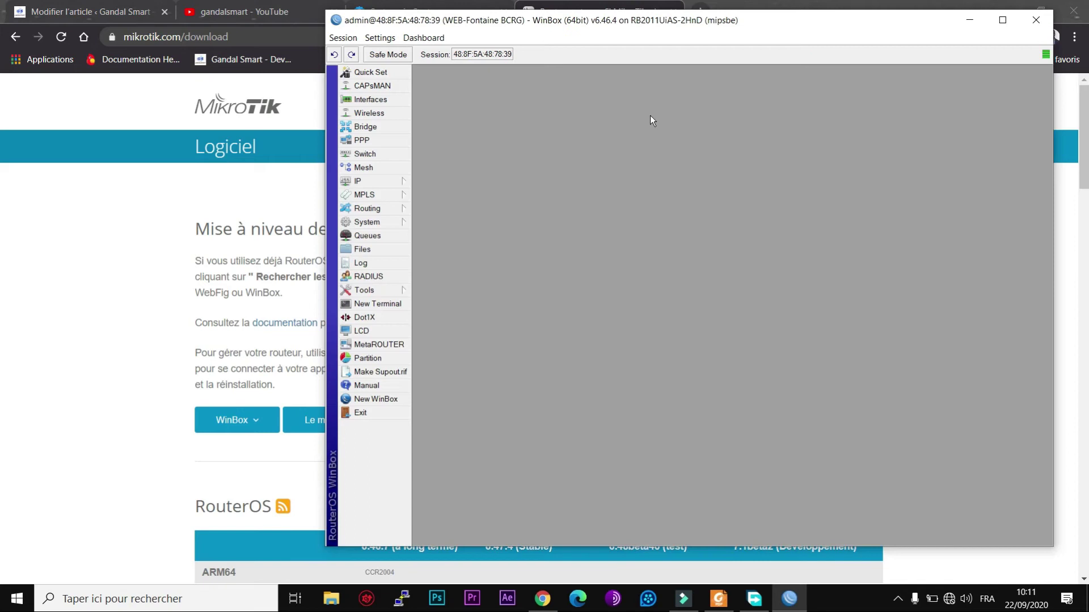
- Examine the router's interfaces by category, from the general list through Ethernet, EoIP, IP and GRE tunnels to VLAN and VRRP
left_click(398, 101)
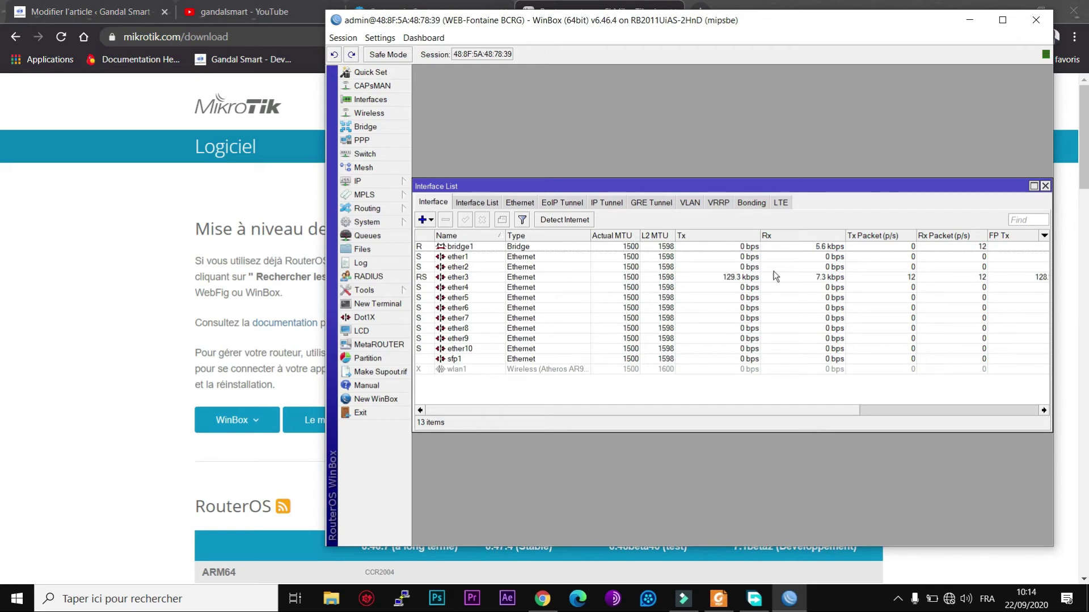
left_click(471, 203)
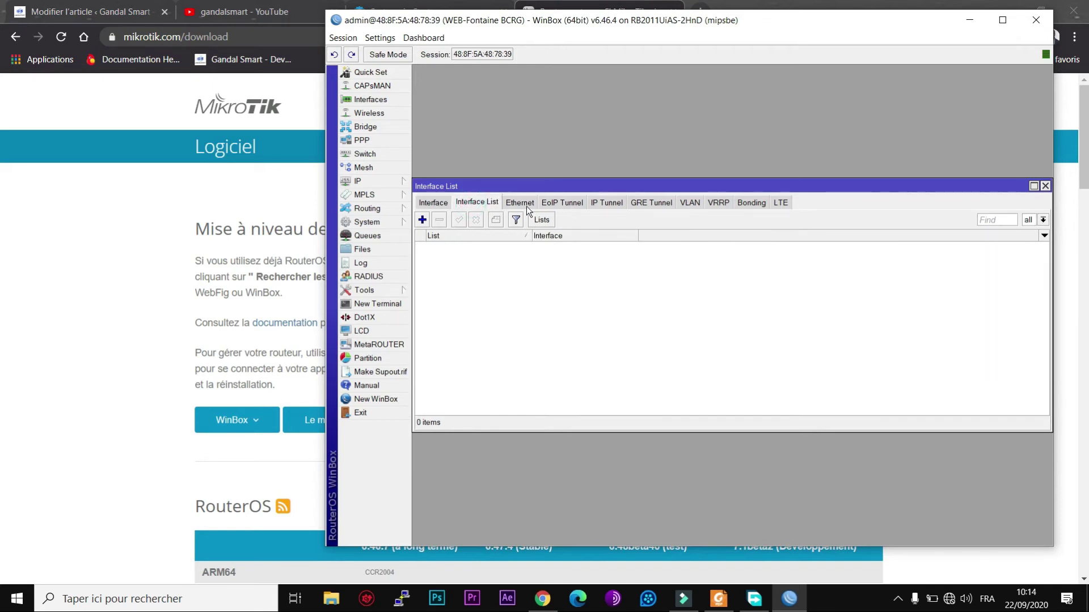
left_click(527, 206)
left_click(568, 202)
left_click(604, 202)
left_click(638, 202)
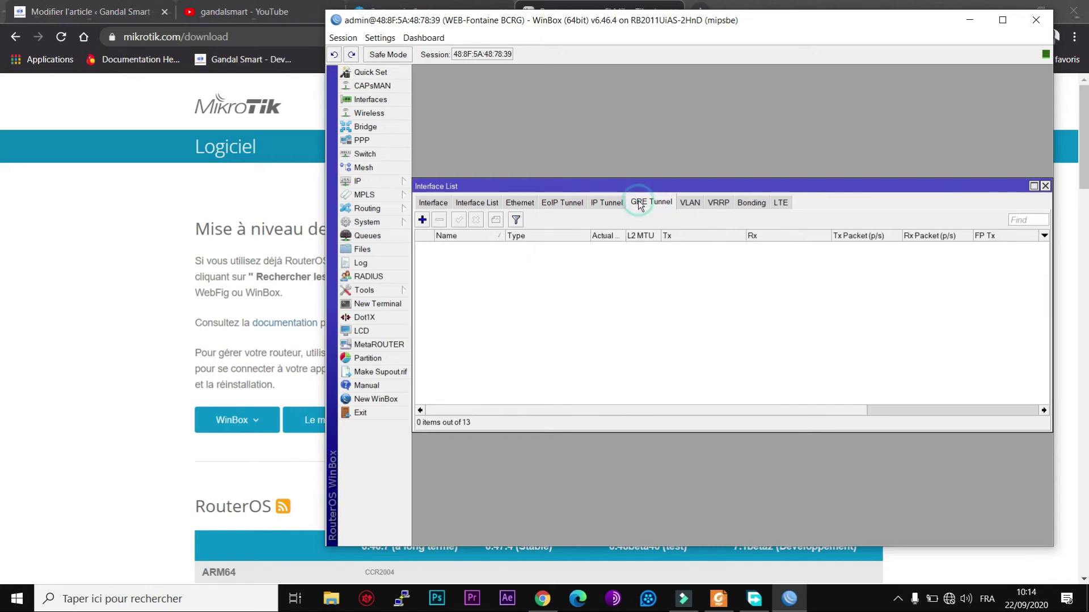
left_click(688, 201)
left_click(717, 203)
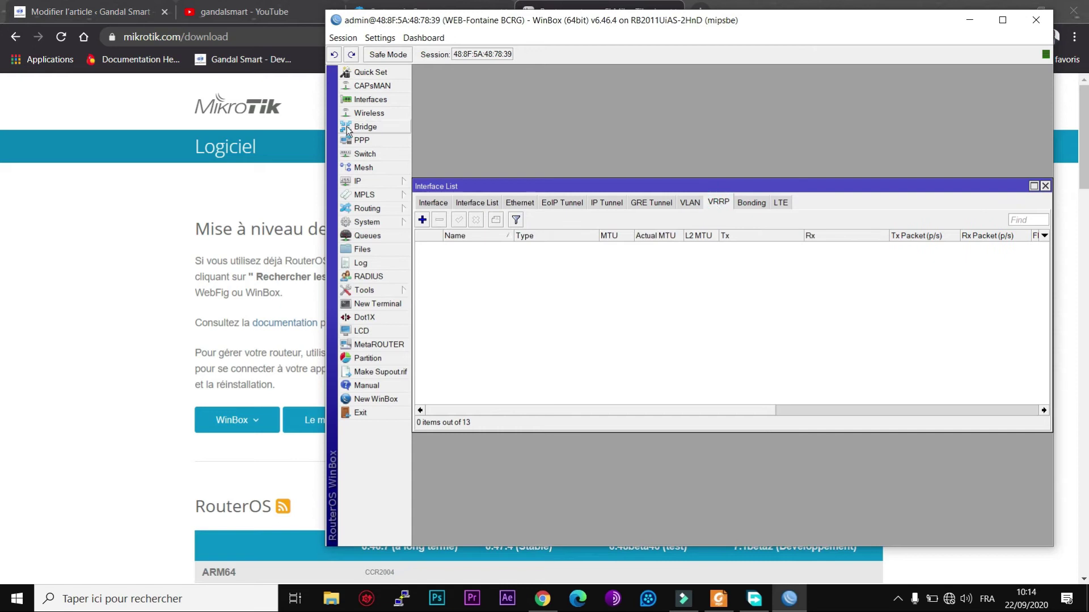
- Examine the wireless security profiles, including a new profile's mode options and RADIUS settings, without saving a profile
left_click(365, 115)
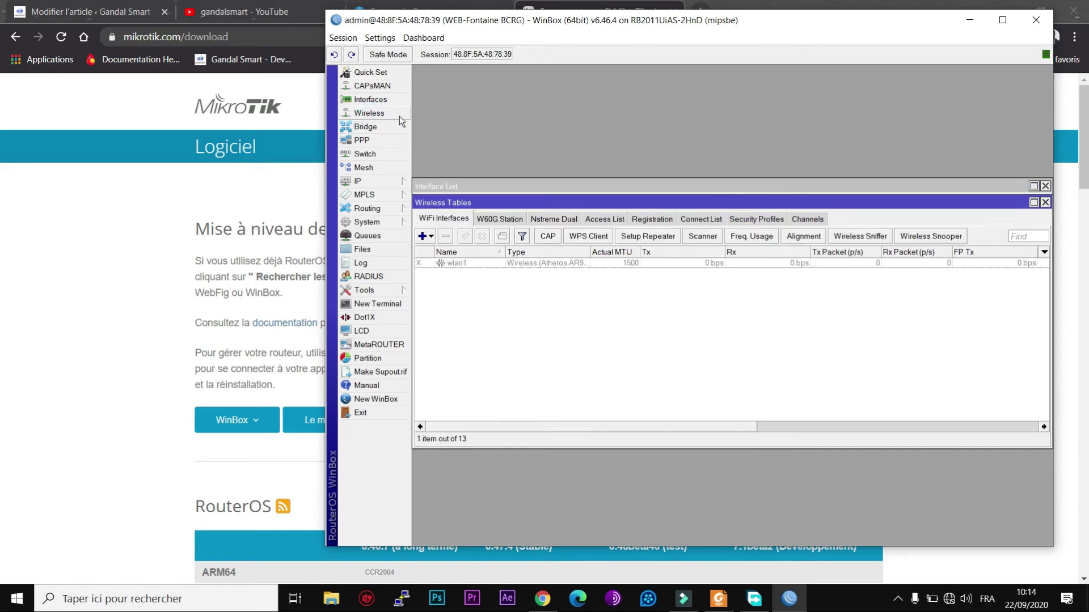
left_click_drag(515, 197, 514, 163)
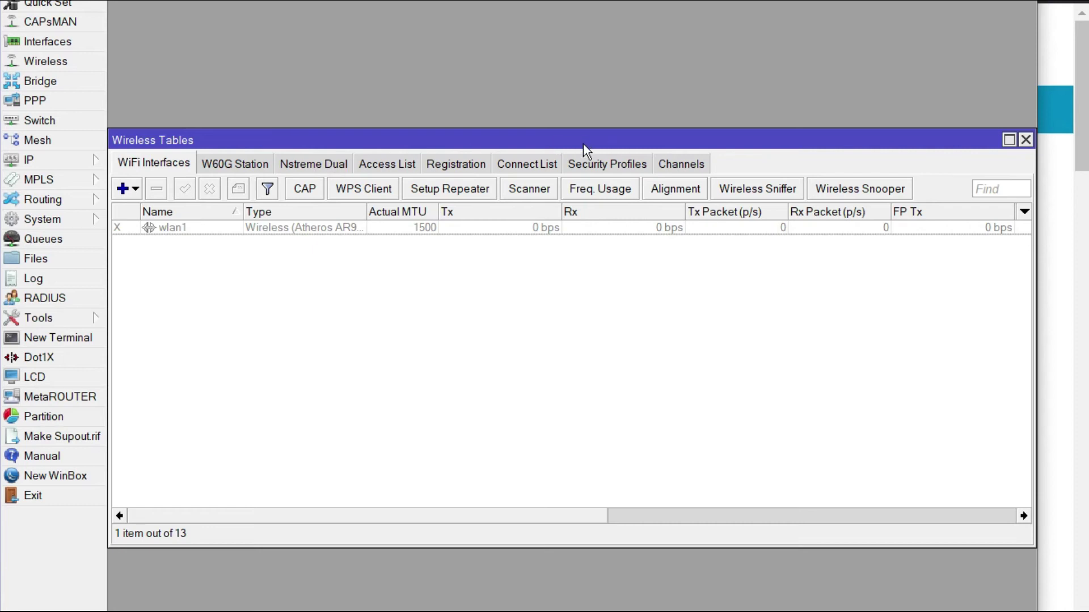
left_click(587, 165)
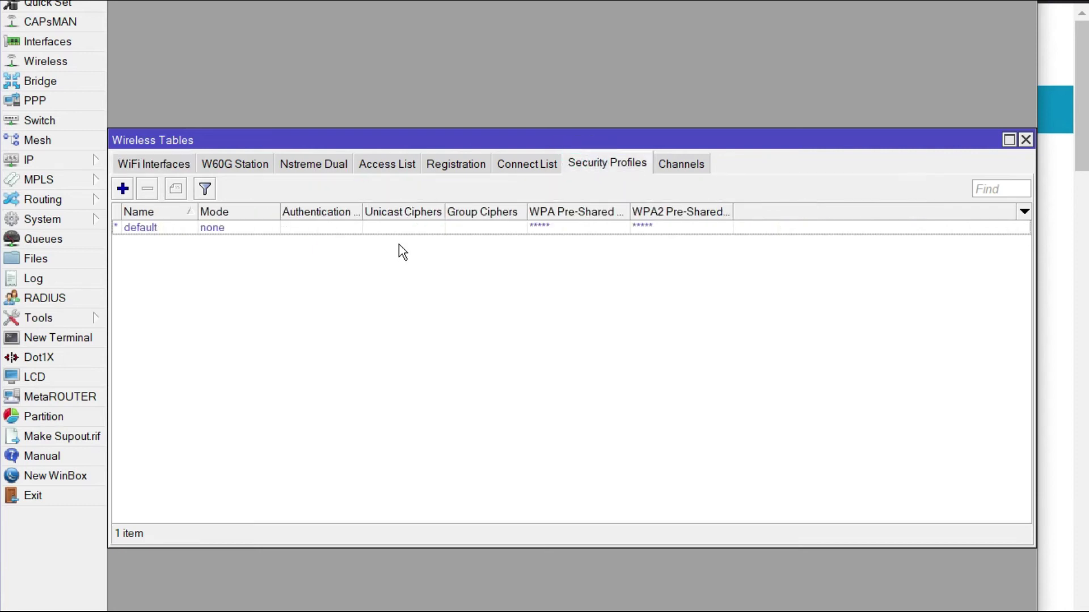
left_click(123, 189)
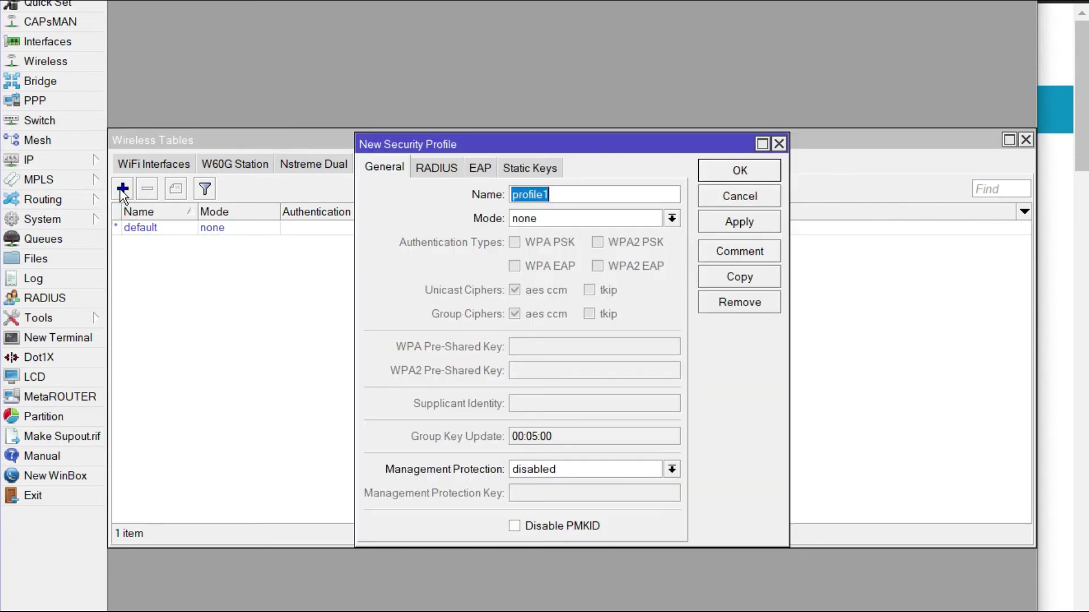
left_click(672, 218)
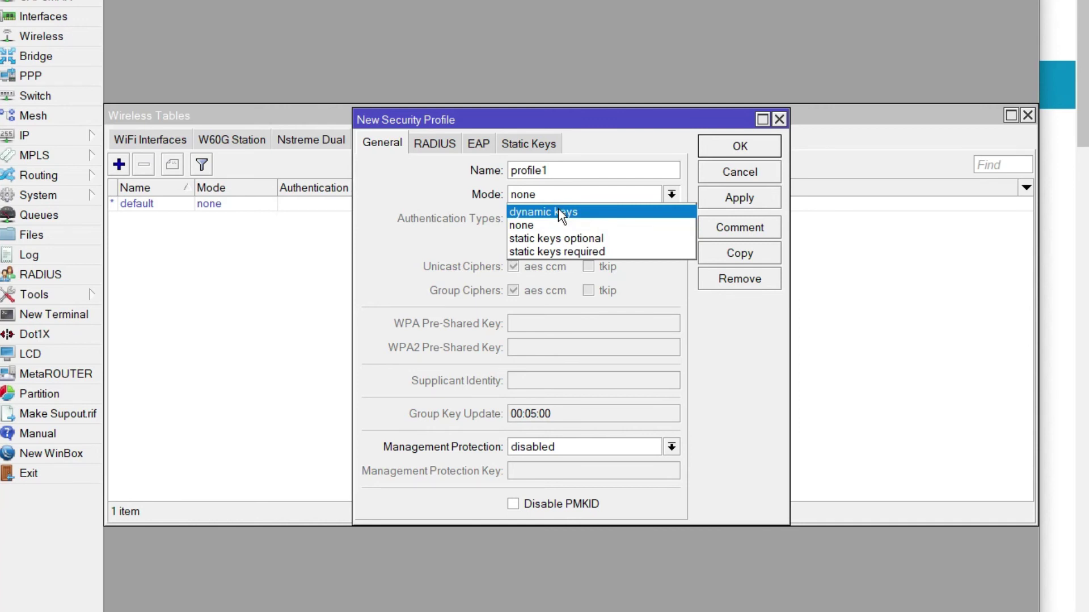
left_click(728, 177)
left_click(434, 144)
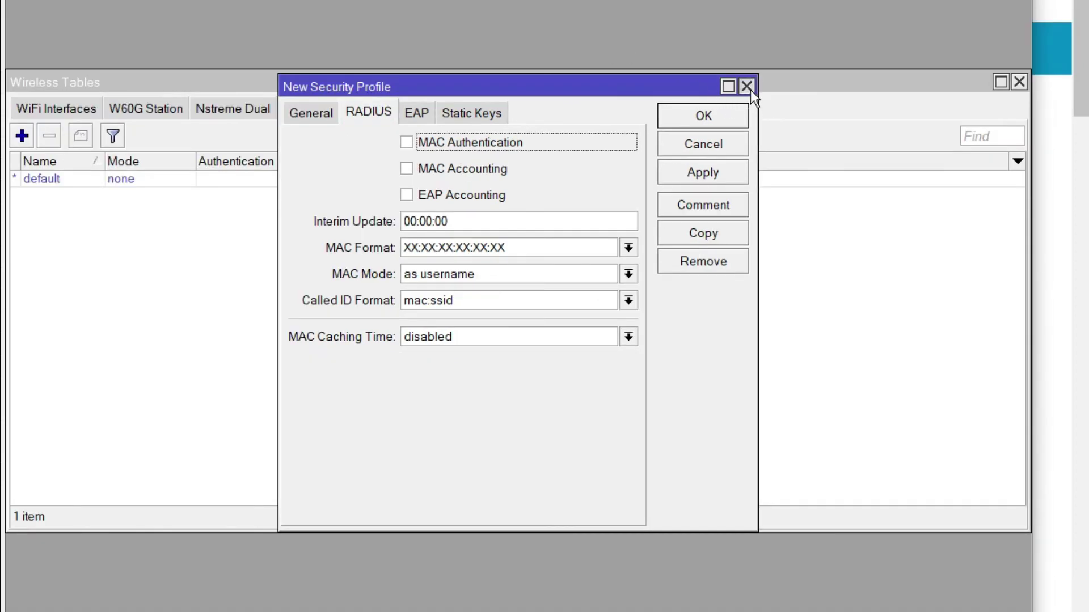
left_click(749, 89)
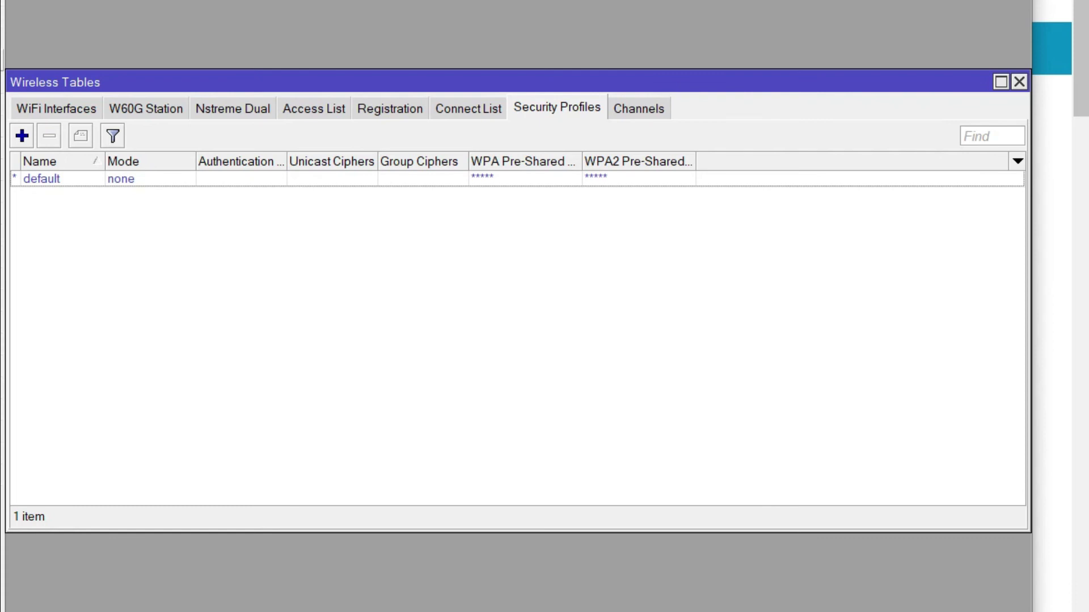
- View the router's switch list, close it, and open a new terminal
left_click(2, 144)
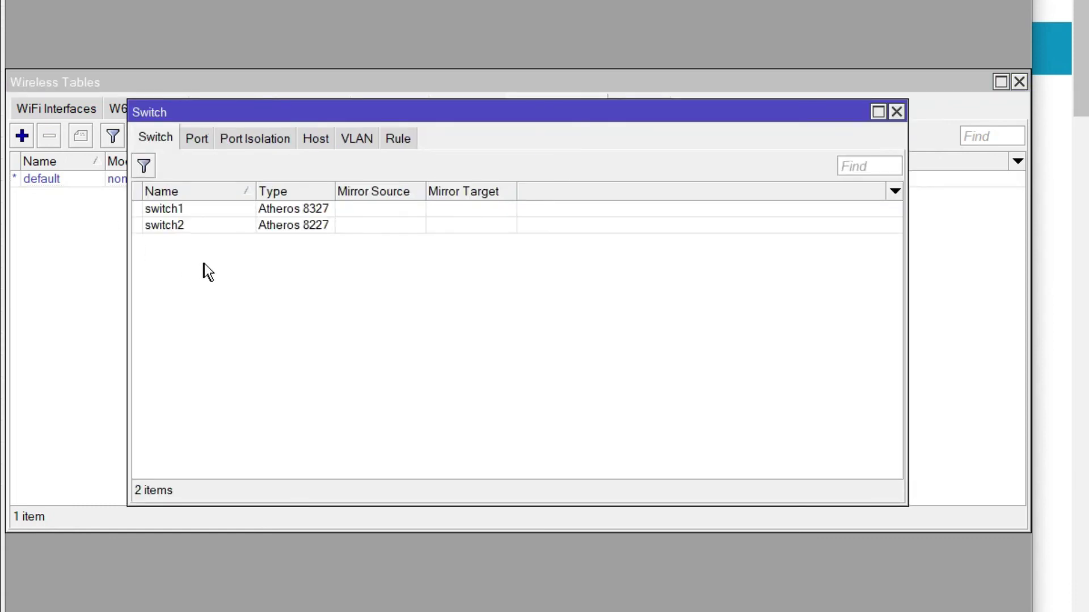
left_click(896, 111)
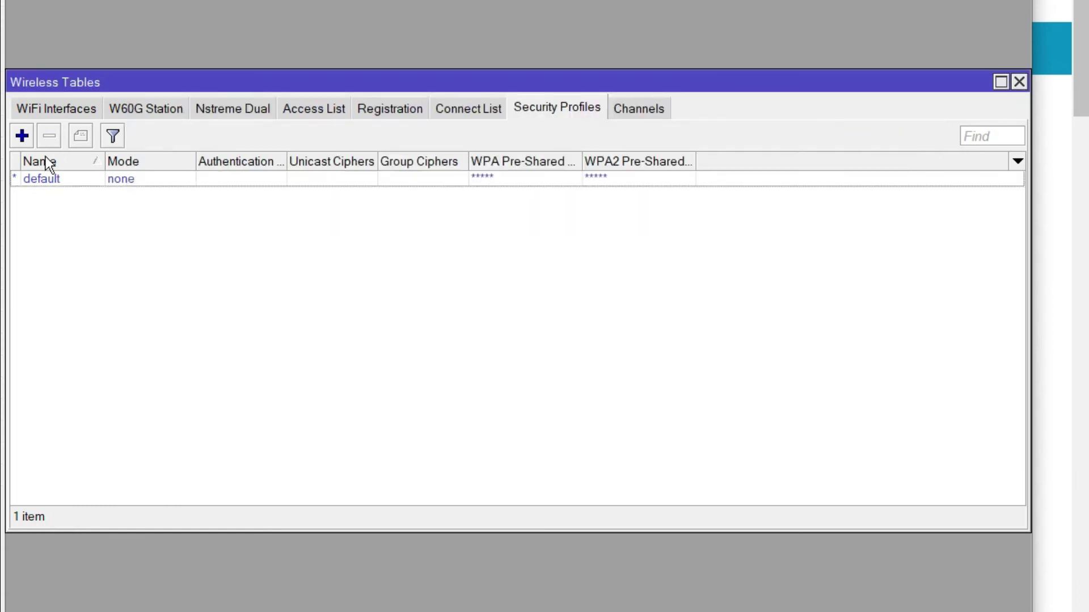
left_click(2, 169)
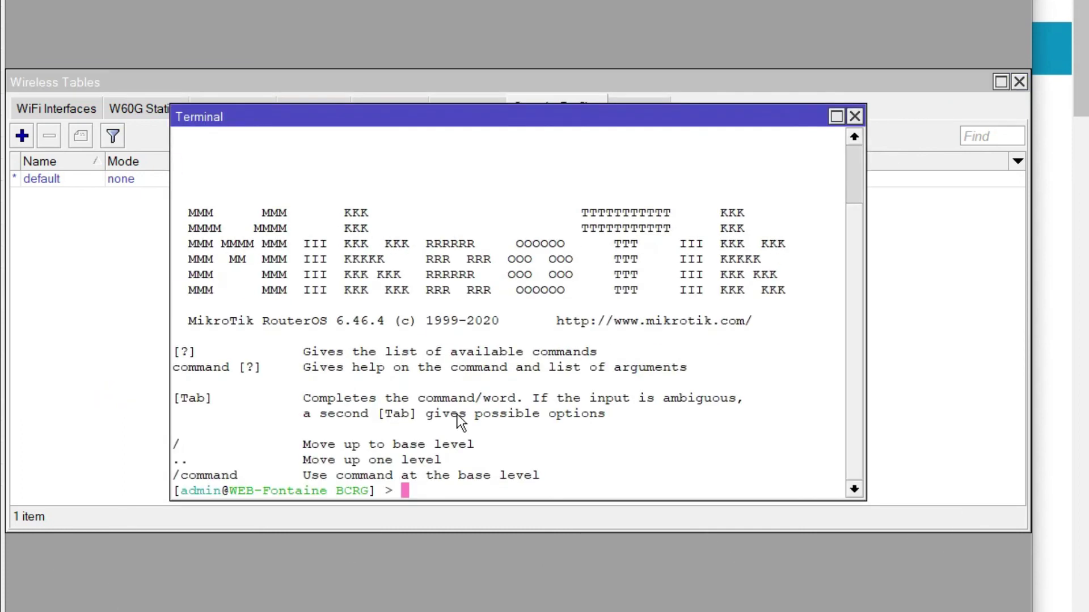
- End the terminal session with the exit command and close the router's WinBox window
type("exit")
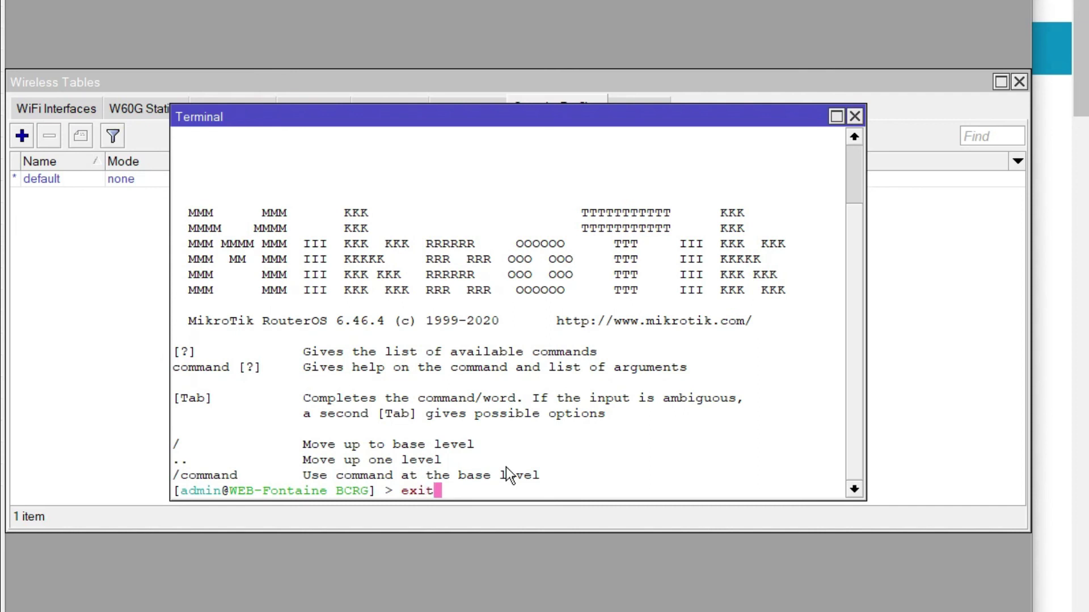
key("Return")
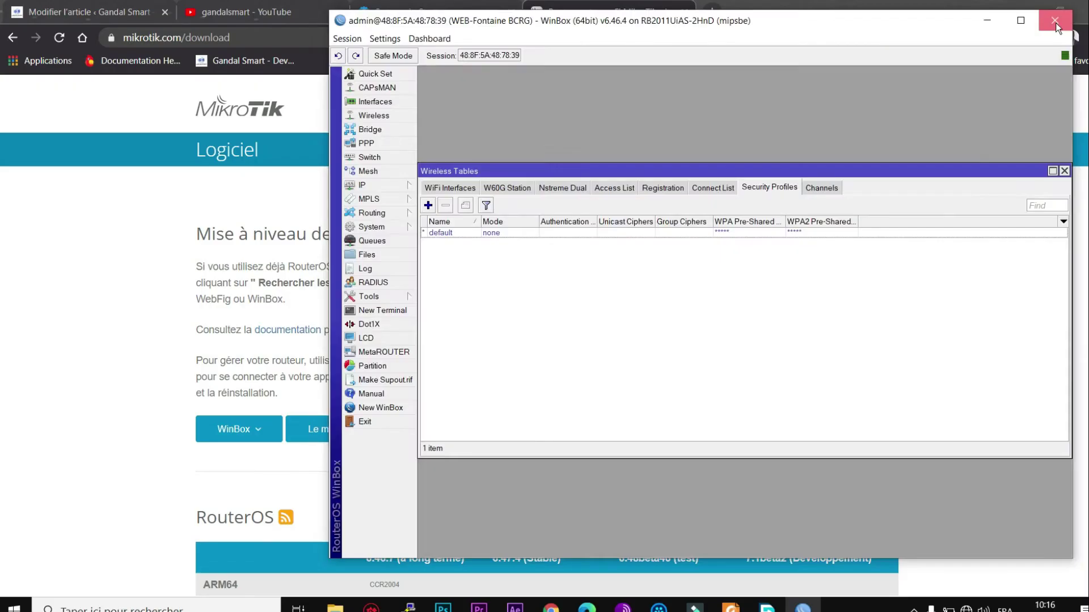
left_click(1056, 23)
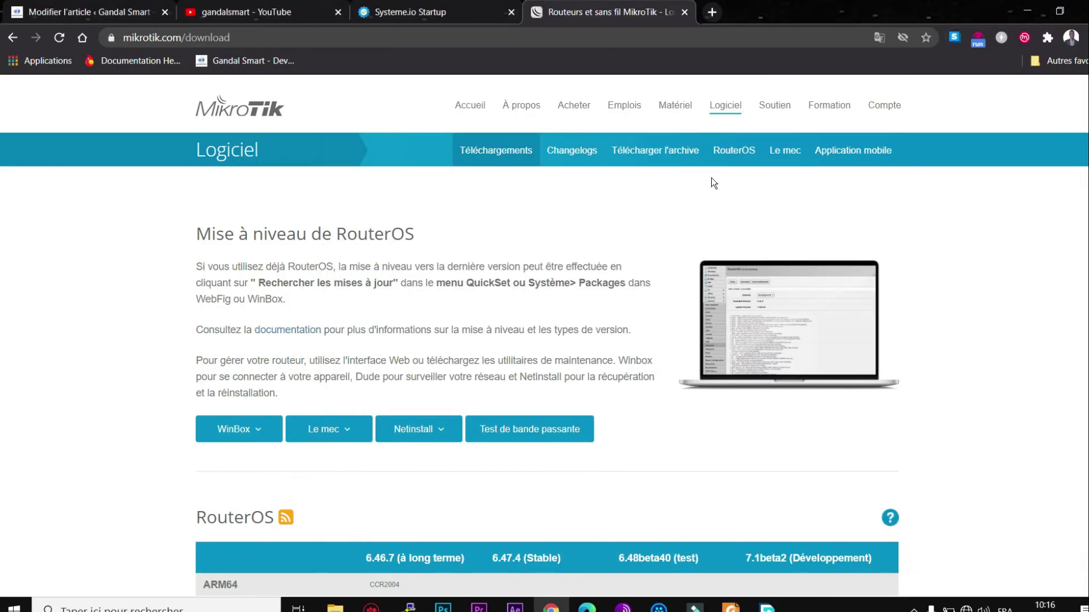
left_click(914, 608)
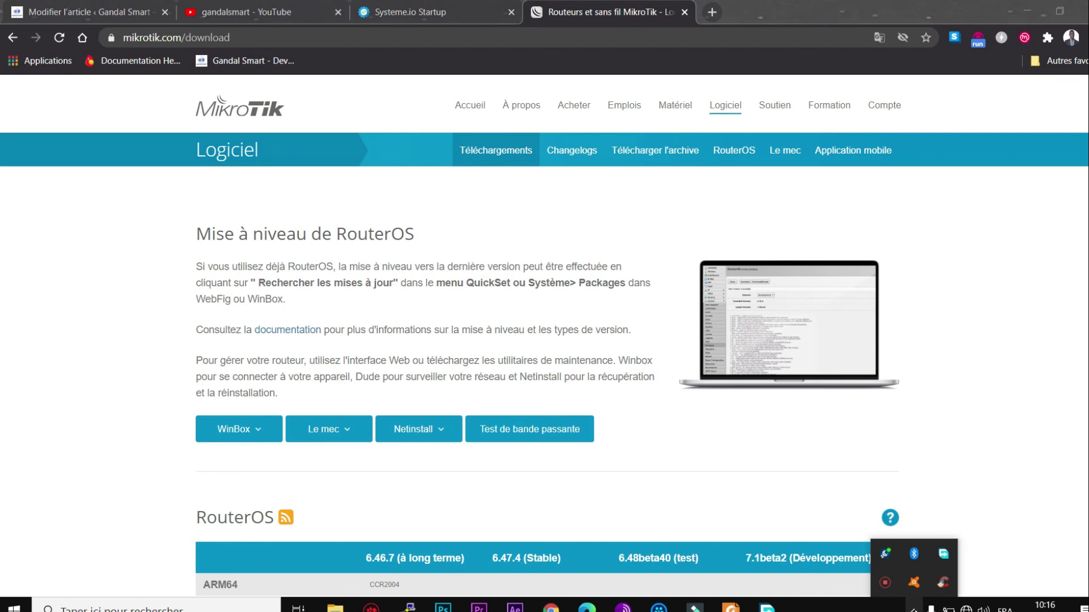
right_click(892, 583)
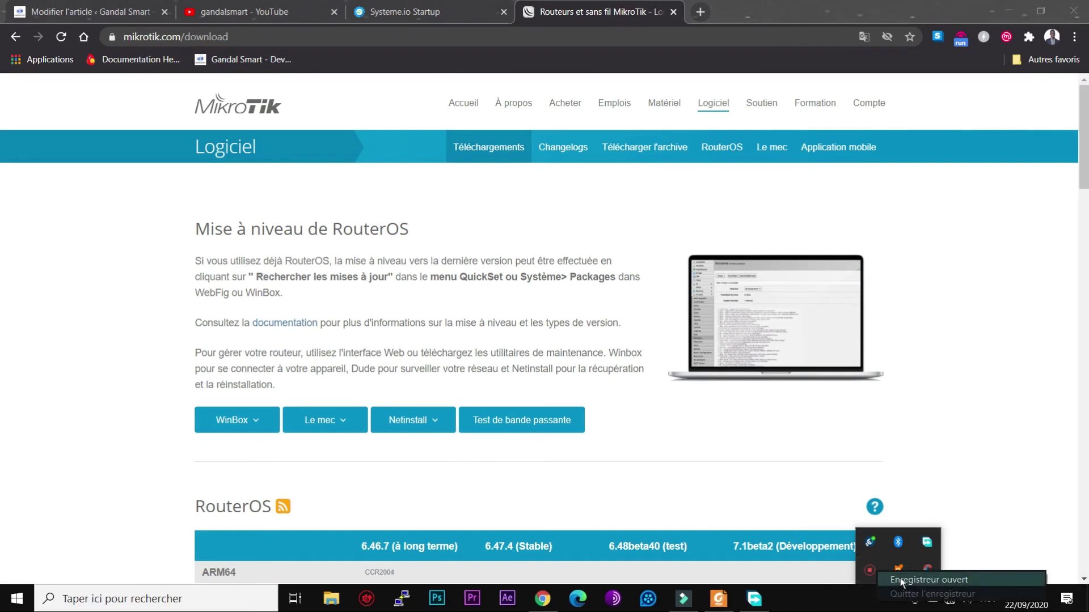
left_click(900, 577)
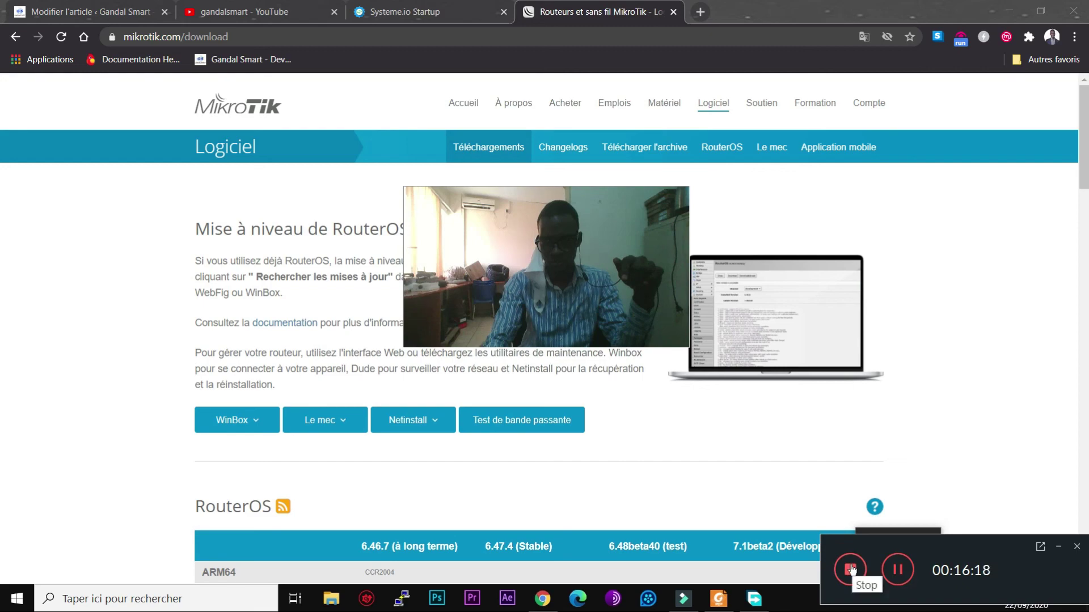
left_click(851, 570)
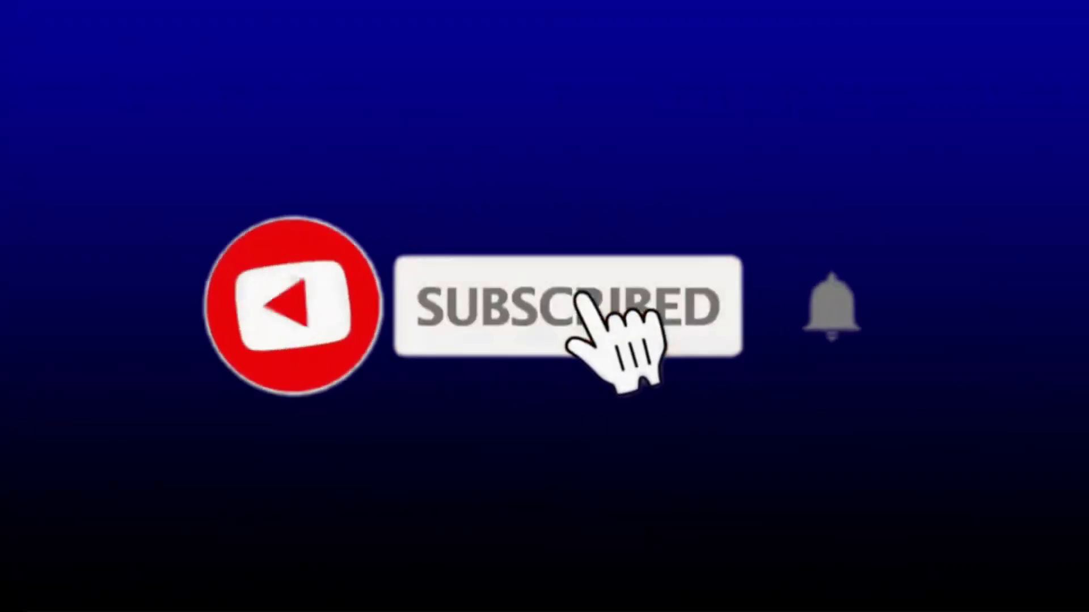